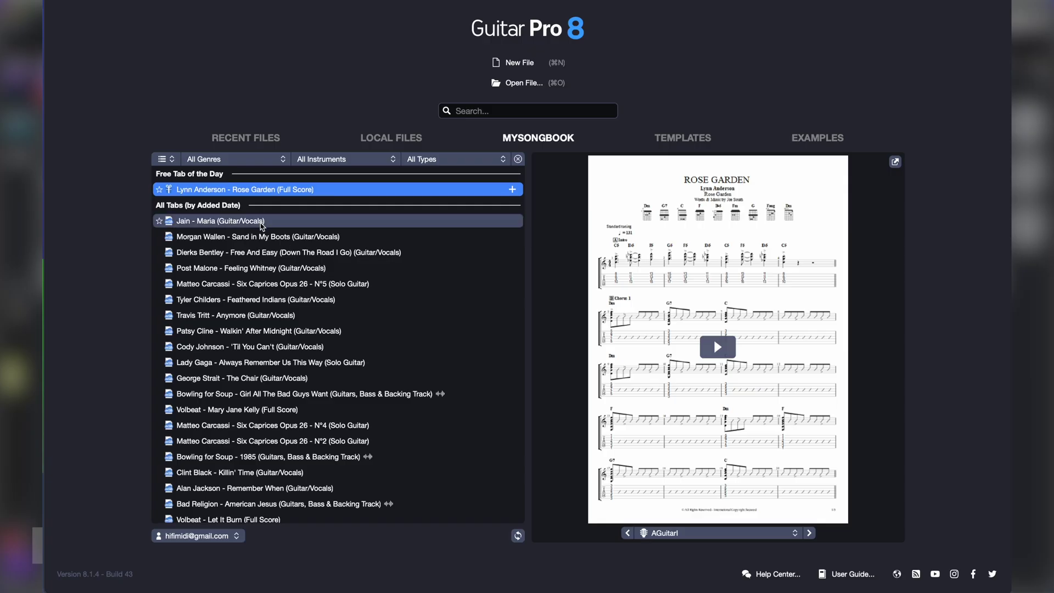
Step: Scroll through the mySongBook song list on Guitar Pro 8's start screen
{"action": "scroll", "coordinate": [262, 229], "scroll_direction": "down", "scroll_amount": 5}
{"action": "scroll", "coordinate": [262, 236], "scroll_direction": "down", "scroll_amount": 7}
{"action": "scroll", "coordinate": [262, 244], "scroll_direction": "down", "scroll_amount": 20}
{"action": "scroll", "coordinate": [262, 247], "scroll_direction": "up", "scroll_amount": 20}
Step: Search mySongBook for 'aust' and open the Austin (Guitar/Vocals) score
{"action": "left_click", "coordinate": [536, 111]}
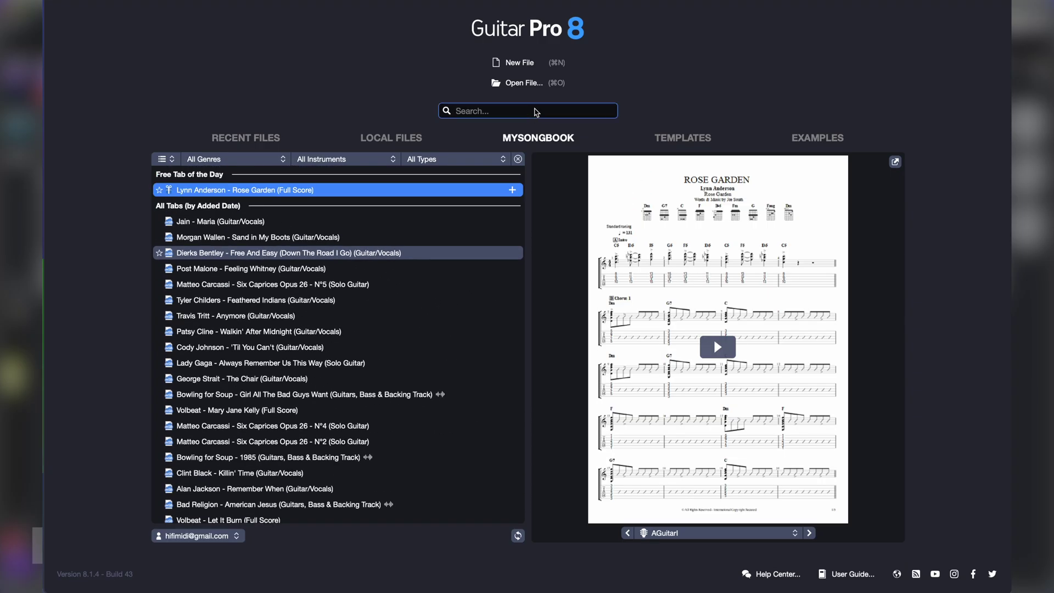
{"action": "type", "text": "ausst"}
{"action": "key", "text": "BackSpace"}
{"action": "key", "text": "BackSpace"}
{"action": "type", "text": "tin"}
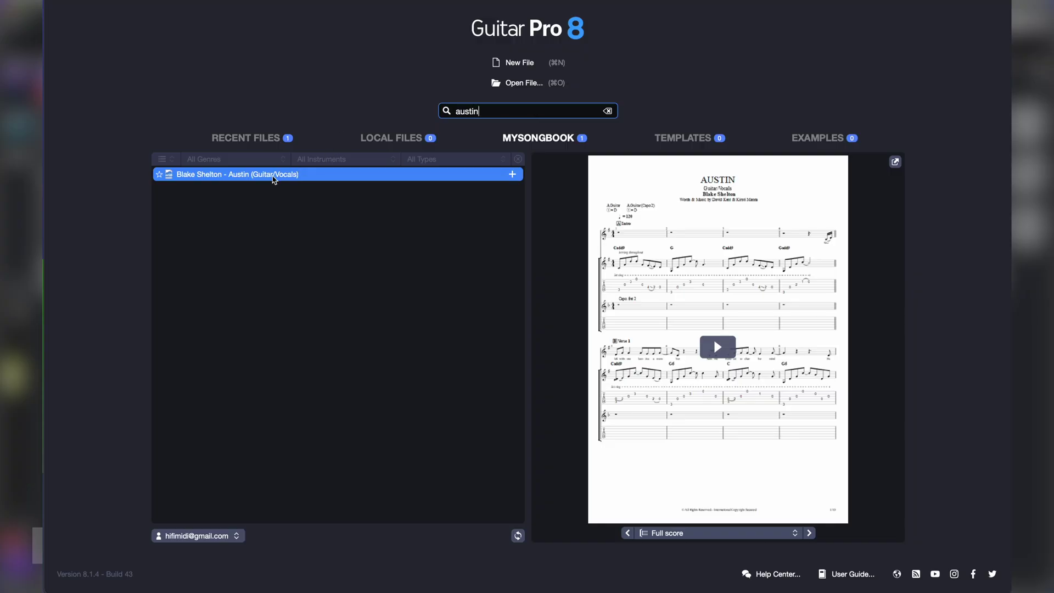
{"action": "double_click", "coordinate": [273, 176]}
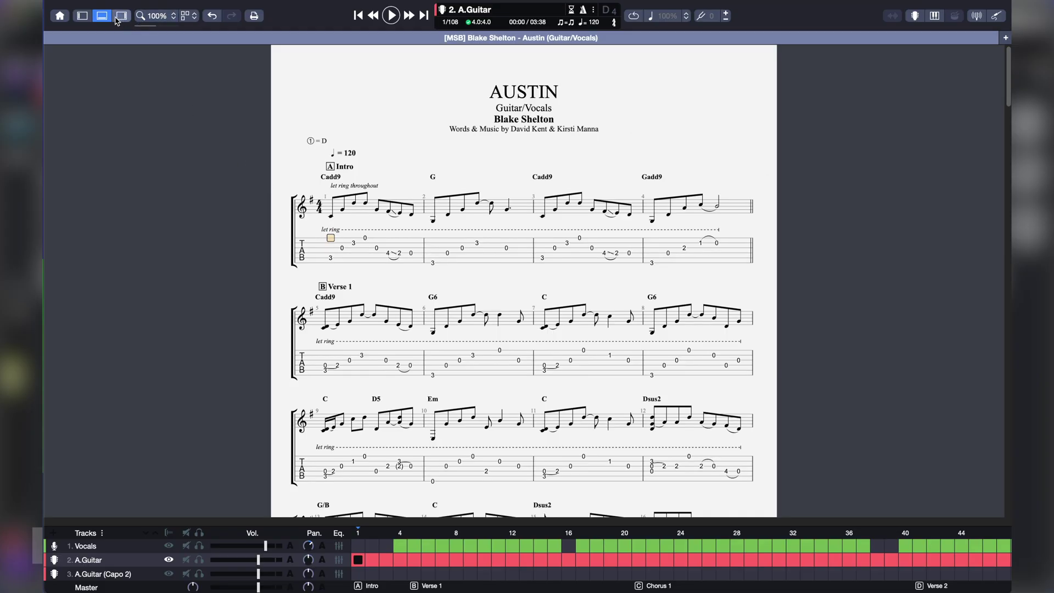
Step: Zoom the score to Fit to Width and switch to full screen
{"action": "left_click", "coordinate": [159, 20]}
{"action": "left_click", "coordinate": [165, 28]}
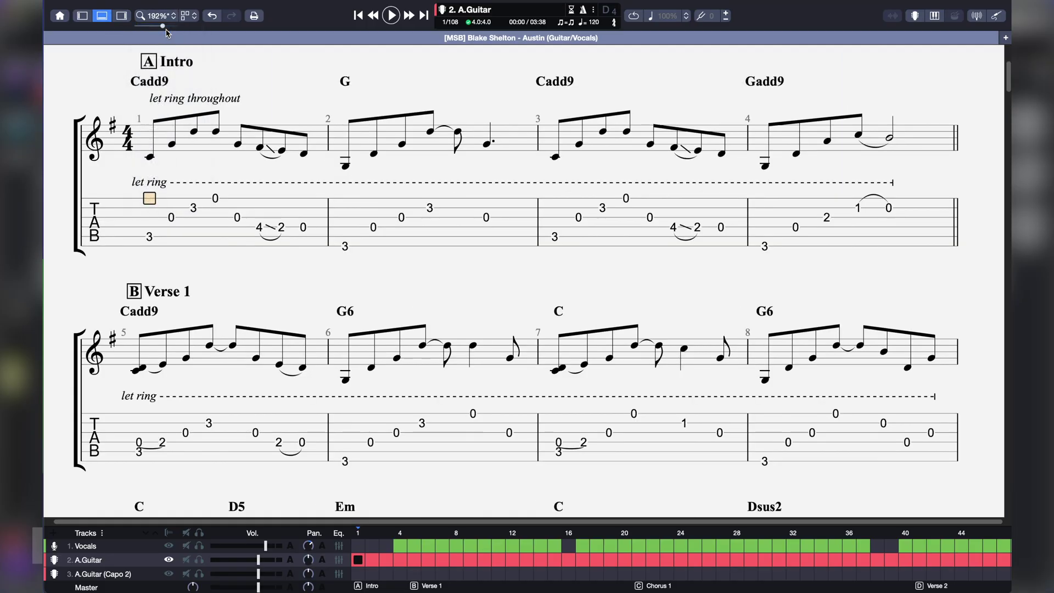
{"action": "scroll", "coordinate": [186, 149], "scroll_direction": "up", "scroll_amount": 3}
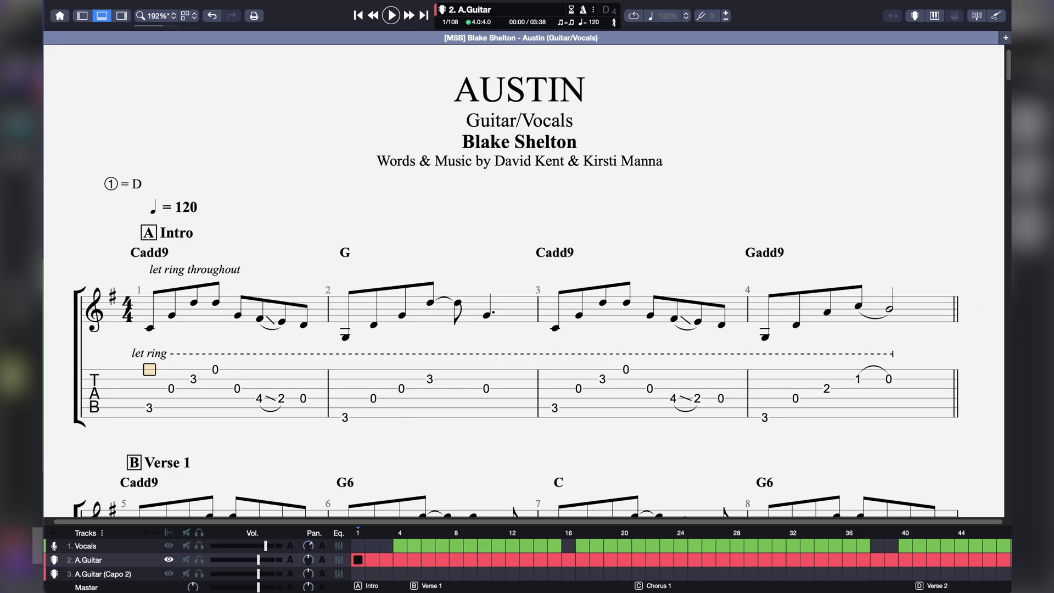
{"action": "key", "text": "ctrl+super+f"}
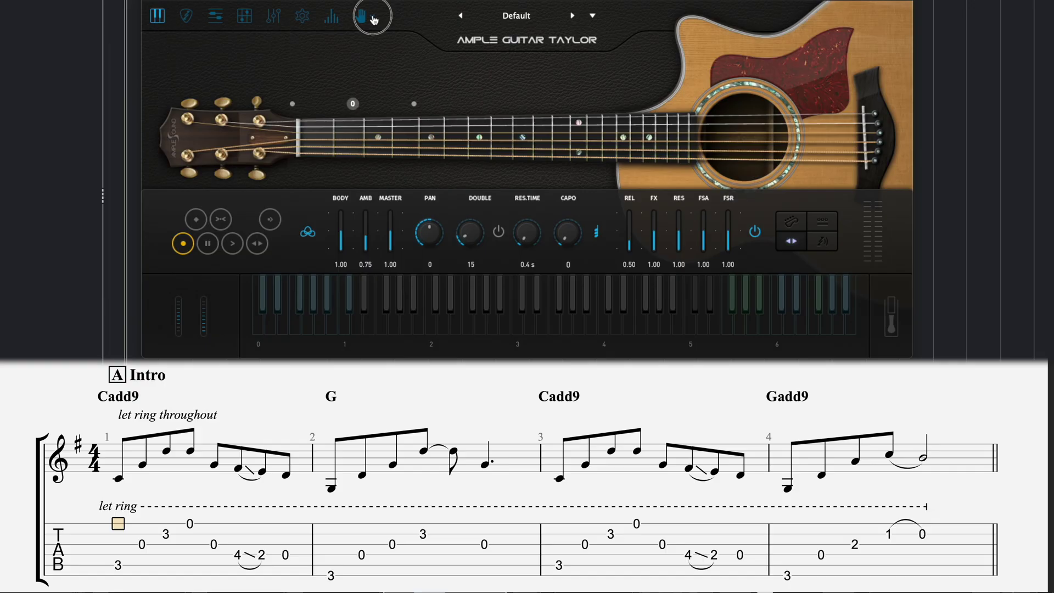
Step: Keep Finger Library checked in the library dropdown and switch to the Riffer editor
{"action": "left_click", "coordinate": [377, 18]}
{"action": "left_click", "coordinate": [493, 87]}
{"action": "left_click", "coordinate": [215, 21]}
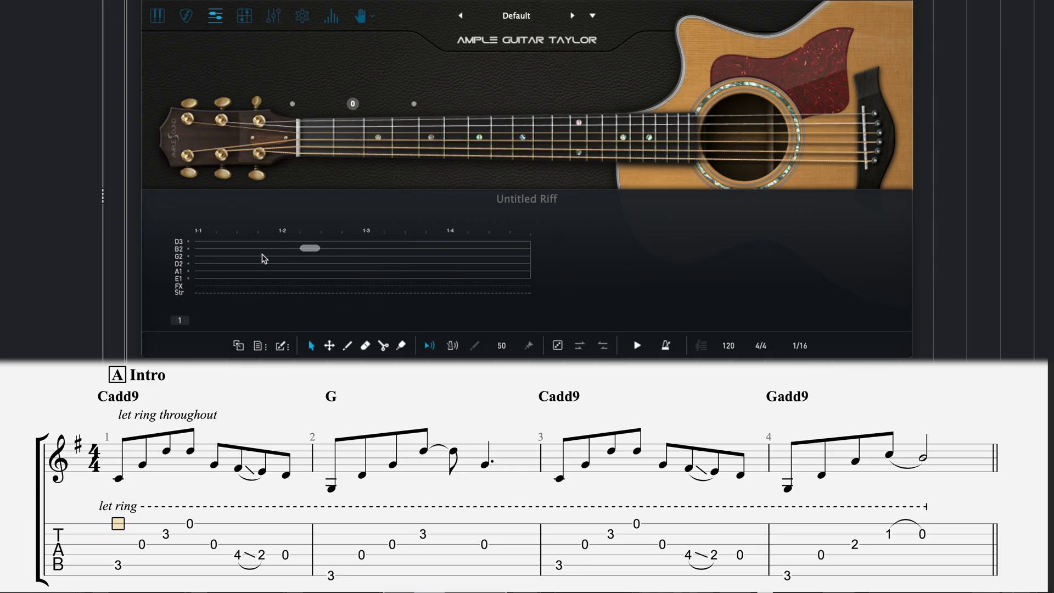
Step: Select beats 1-1 through 1-4 of the riff bar and play back the intro
{"action": "left_click", "coordinate": [201, 241]}
{"action": "left_click", "coordinate": [284, 242]}
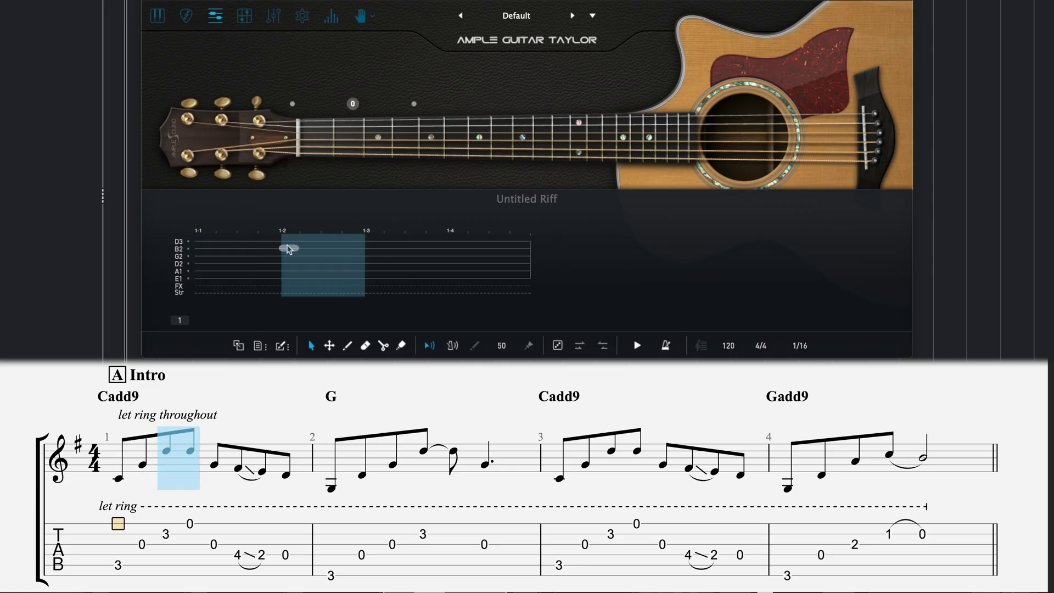
{"action": "left_click", "coordinate": [376, 231]}
{"action": "left_click", "coordinate": [455, 235]}
{"action": "left_click", "coordinate": [521, 240]}
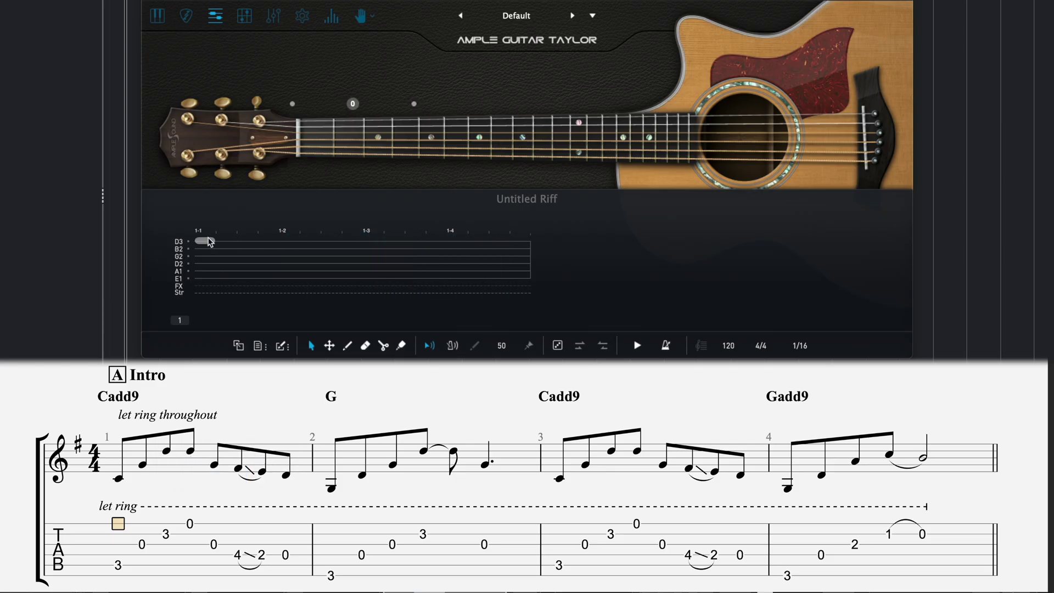
{"action": "key", "text": "space"}
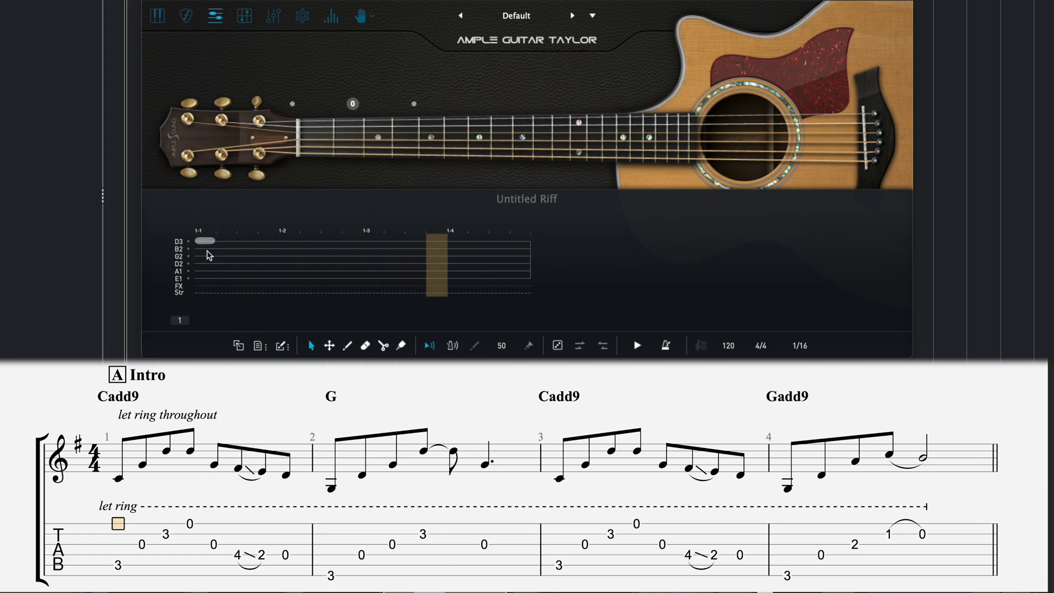
{"action": "key", "text": "space"}
Step: Draw the first notes of bar 1: a lengthened C2, then G2 and D3
{"action": "key", "text": "d"}
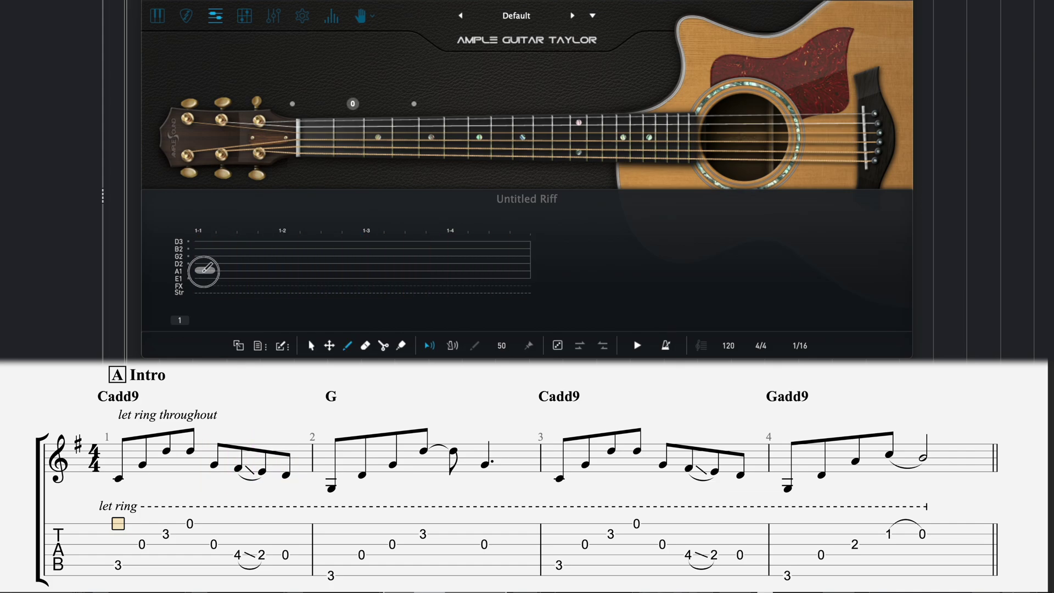
{"action": "left_click", "coordinate": [205, 270]}
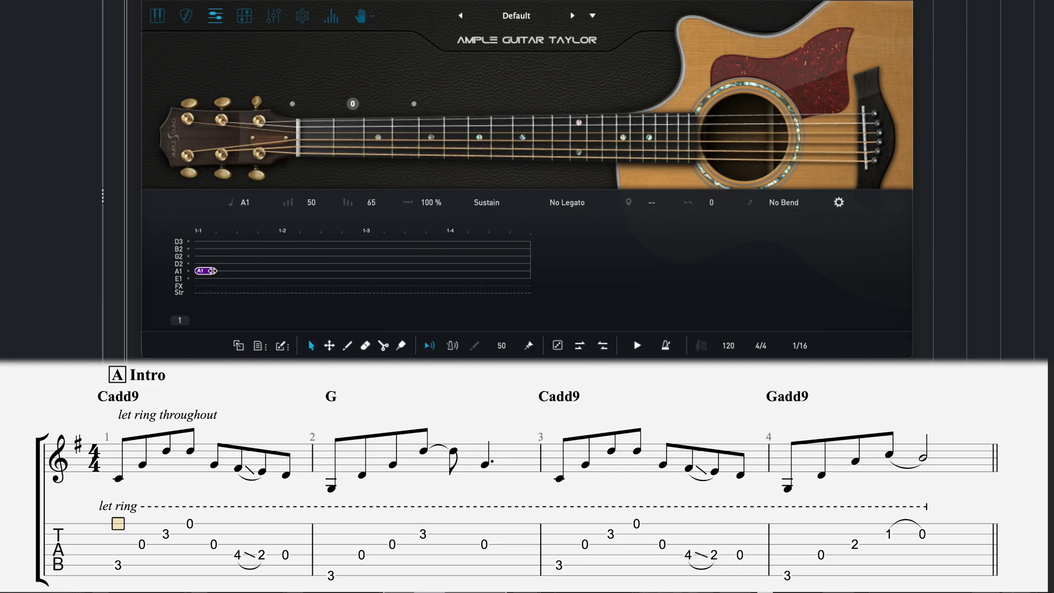
{"action": "mouse_move", "coordinate": [215, 270]}
{"action": "left_mouse_down"}
{"action": "mouse_move", "coordinate": [250, 271]}
{"action": "mouse_move", "coordinate": [235, 271]}
{"action": "left_mouse_up"}
{"action": "left_click_drag", "start_coordinate": [210, 275], "coordinate": [213, 242]}
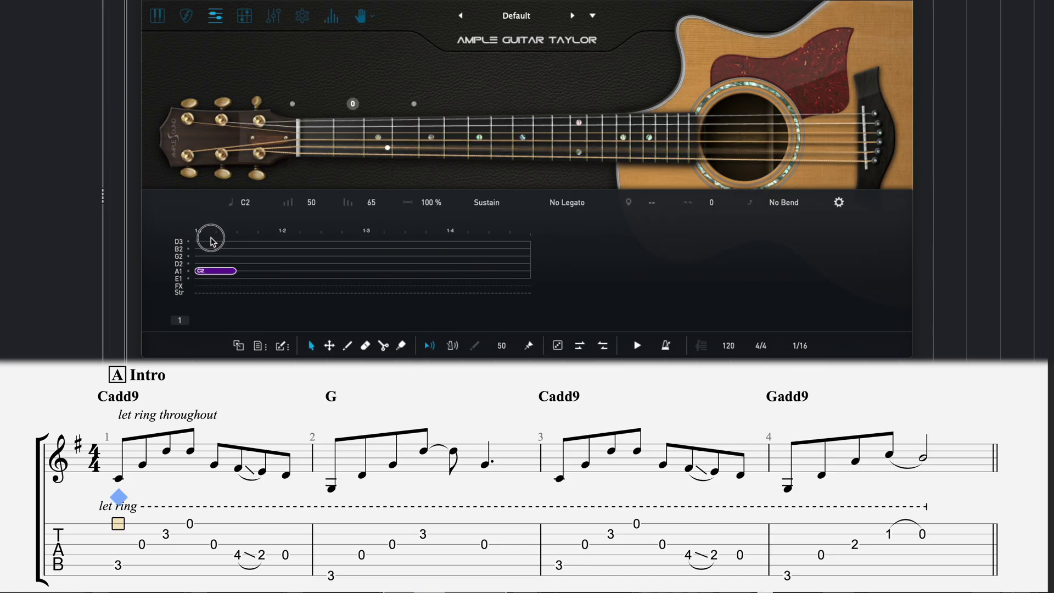
{"action": "left_click", "coordinate": [254, 257]}
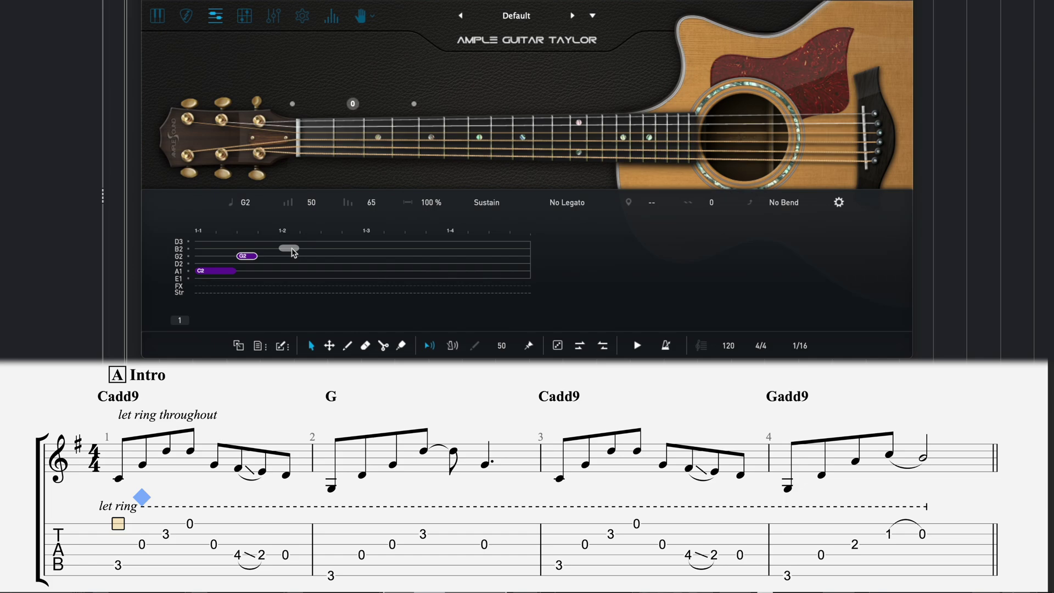
{"action": "left_click", "coordinate": [291, 248]}
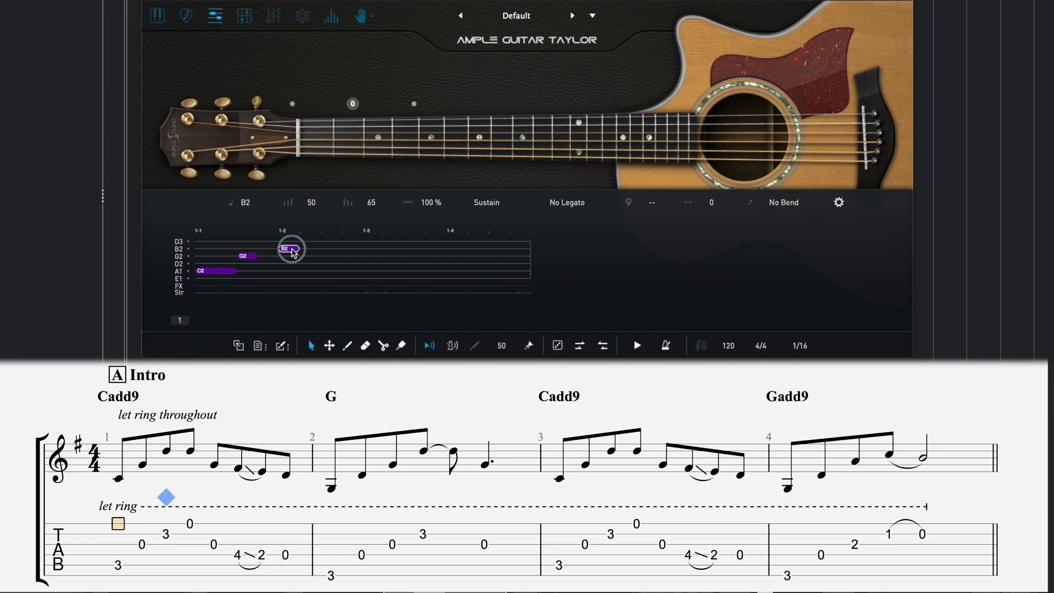
{"action": "key", "text": "Up"}
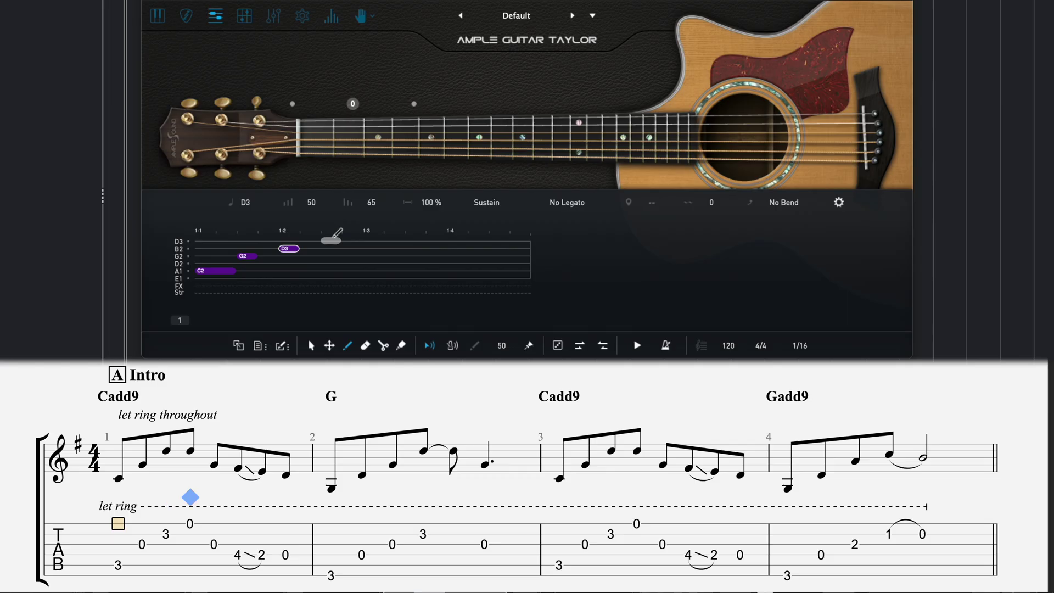
Step: Add the remaining bar-1 notes D3, G2, F#2, E2 and D2
{"action": "left_click", "coordinate": [331, 241]}
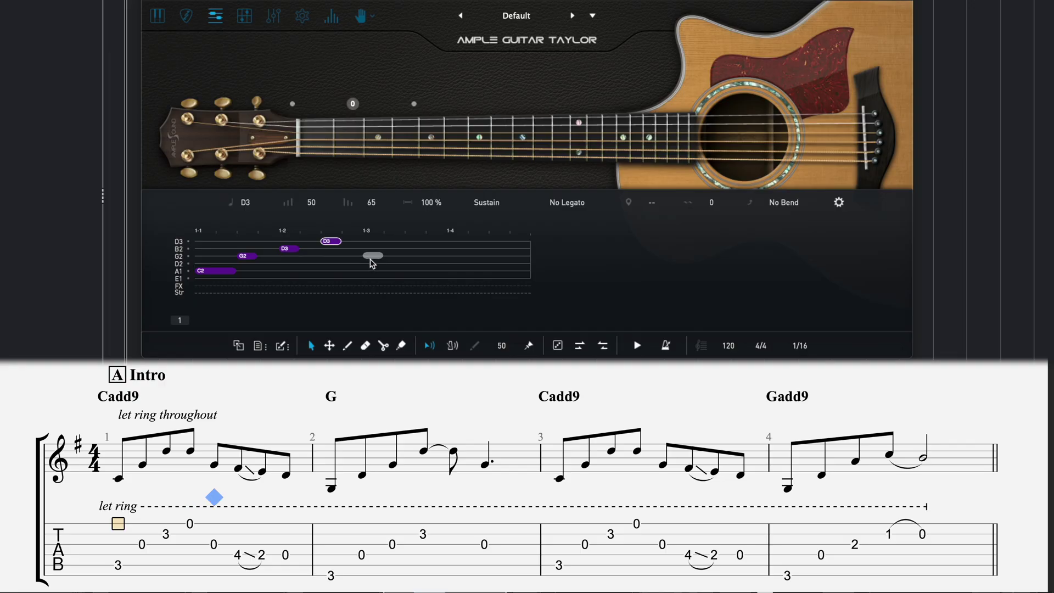
{"action": "left_click", "coordinate": [371, 259]}
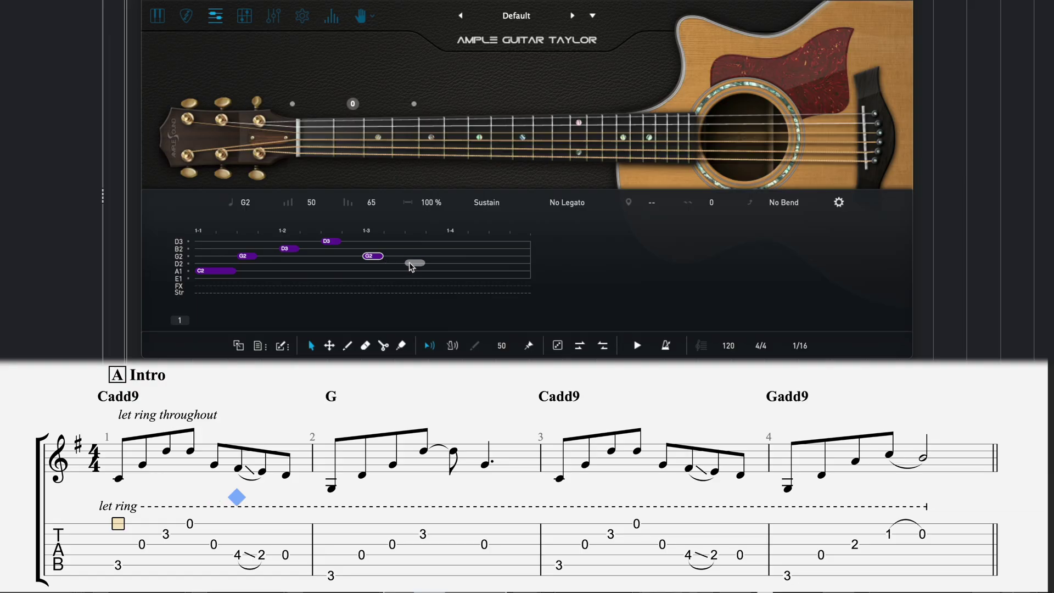
{"action": "left_click", "coordinate": [412, 267]}
{"action": "left_click_drag", "start_coordinate": [415, 267], "coordinate": [419, 200]}
{"action": "left_click", "coordinate": [462, 260]}
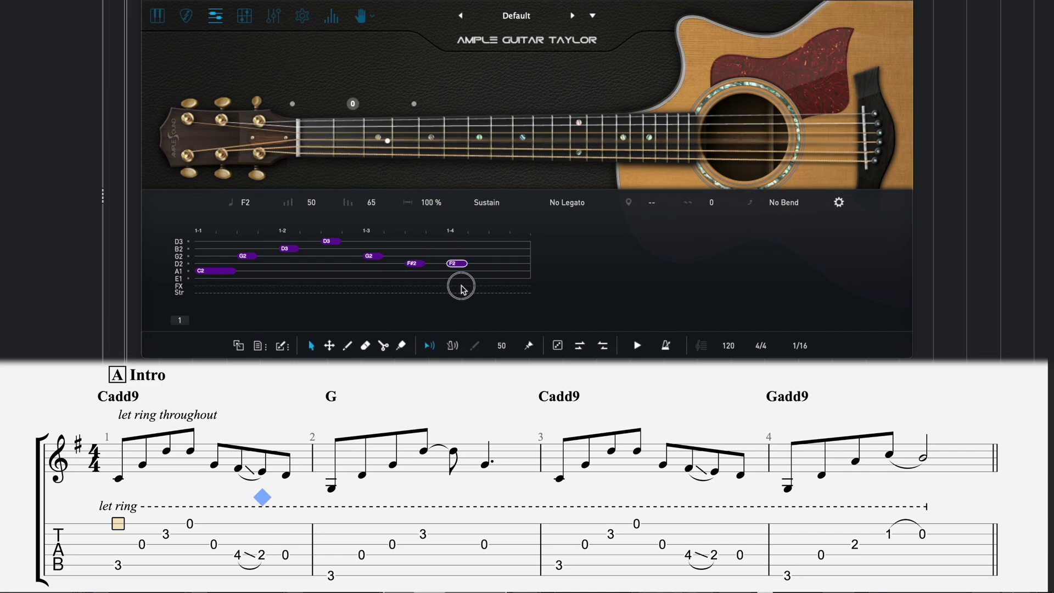
{"action": "left_click", "coordinate": [498, 266]}
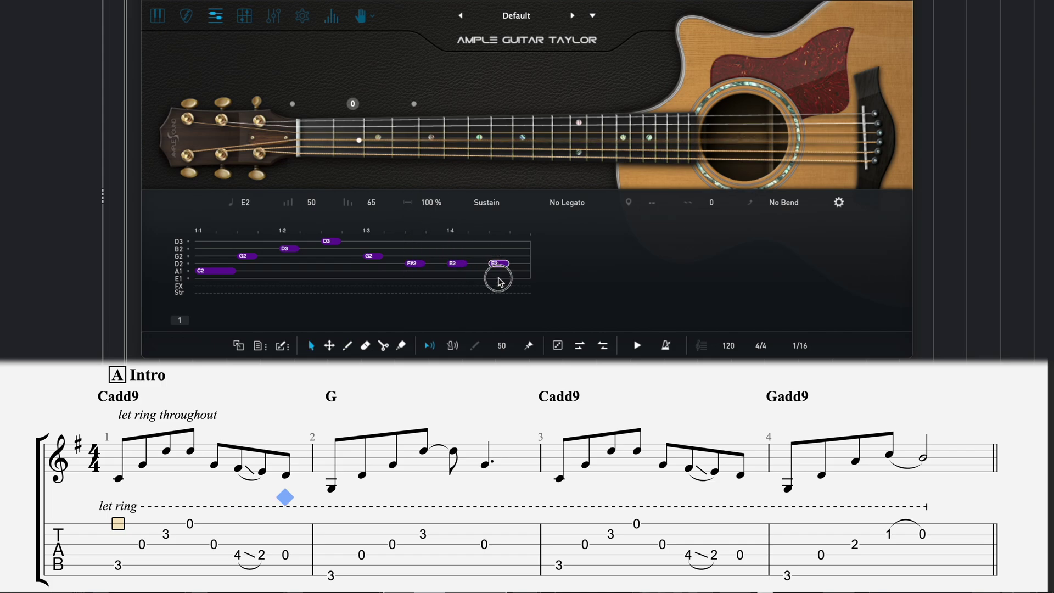
Step: Select all riff notes and extend them to ring to the end of the bar
{"action": "right_click", "coordinate": [281, 280]}
{"action": "left_click", "coordinate": [295, 167]}
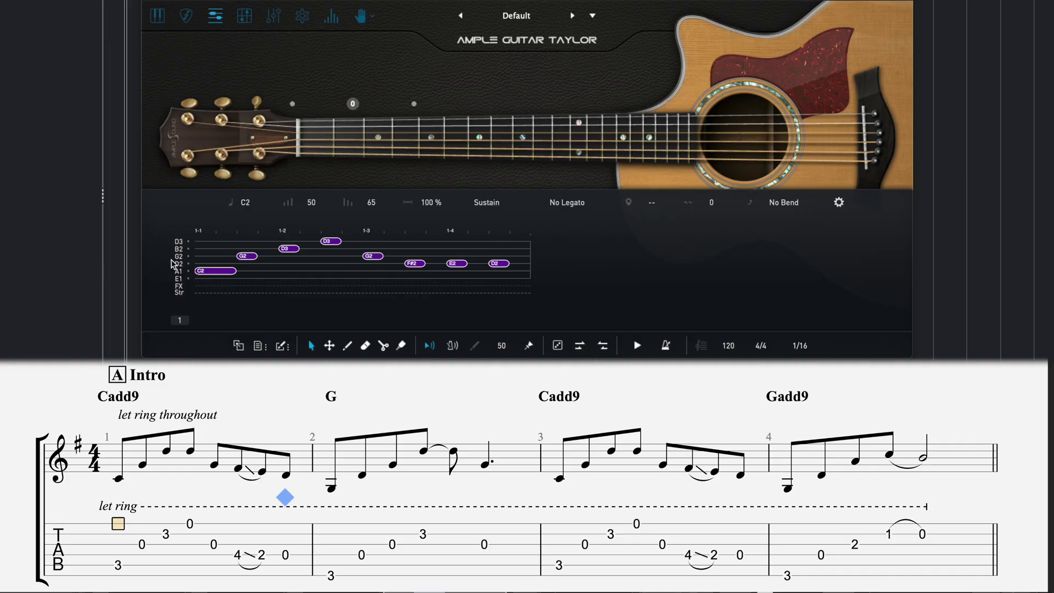
{"action": "left_click", "coordinate": [579, 346]}
{"action": "left_click", "coordinate": [216, 258]}
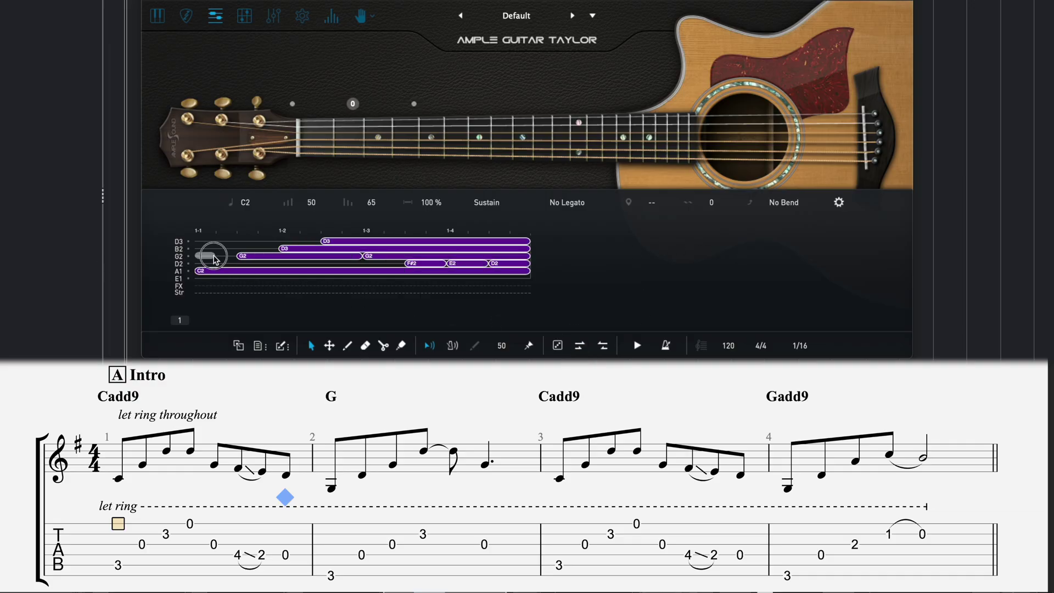
Step: Set the F#2 note's legato to Legato Slide and play the riff
{"action": "left_click", "coordinate": [423, 267]}
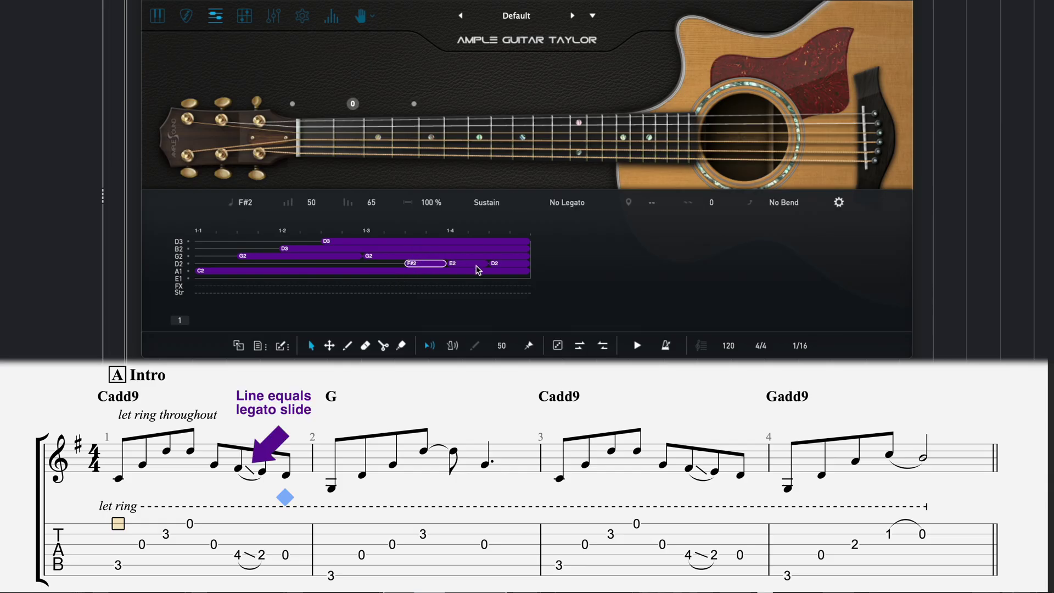
{"action": "left_click", "coordinate": [545, 205]}
{"action": "left_click", "coordinate": [585, 236]}
{"action": "left_click", "coordinate": [286, 270]}
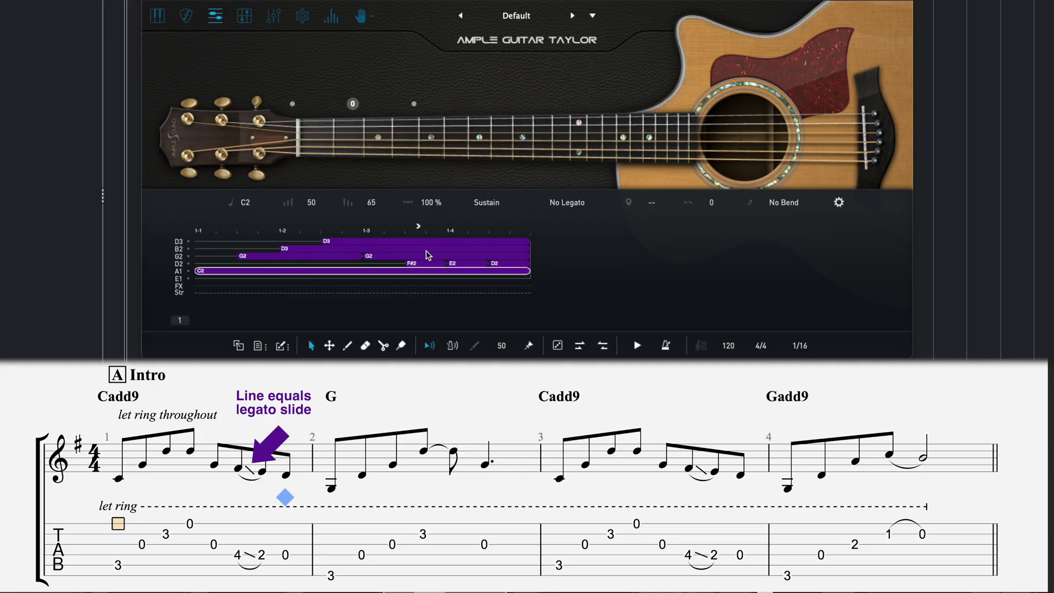
{"action": "left_click", "coordinate": [634, 345]}
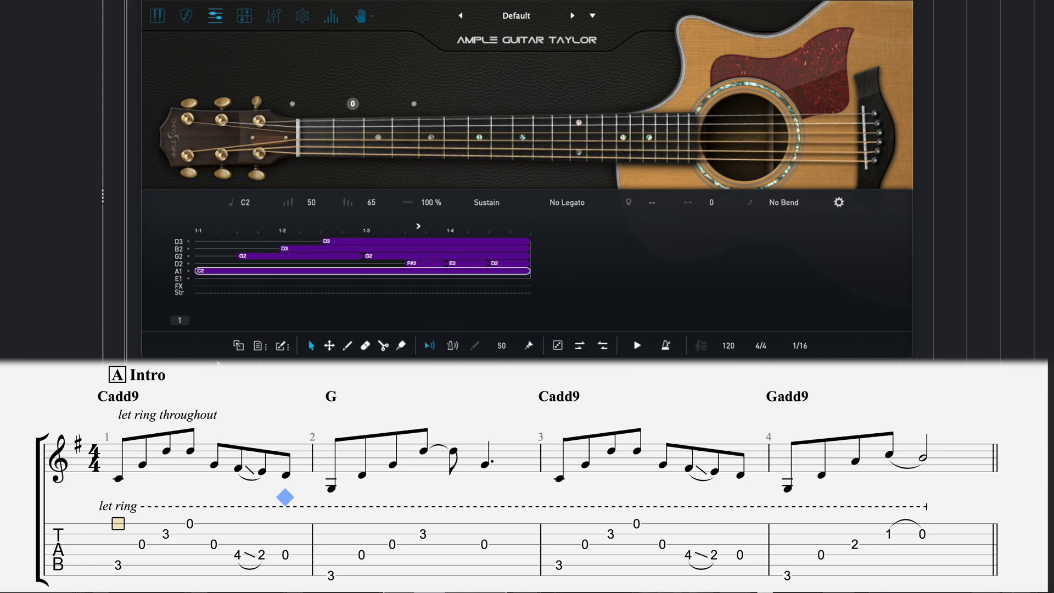
Step: Extend the riff to two bars and draw G1, D2 and G2 in bar 2
{"action": "left_click", "coordinate": [183, 321]}
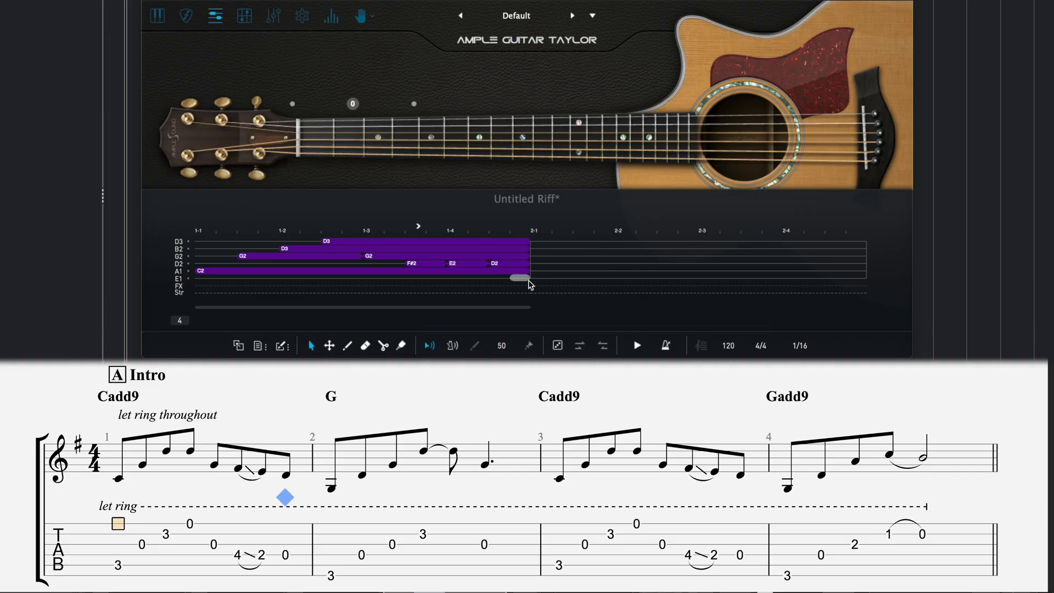
{"action": "key", "text": "p"}
{"action": "left_click", "coordinate": [543, 277]}
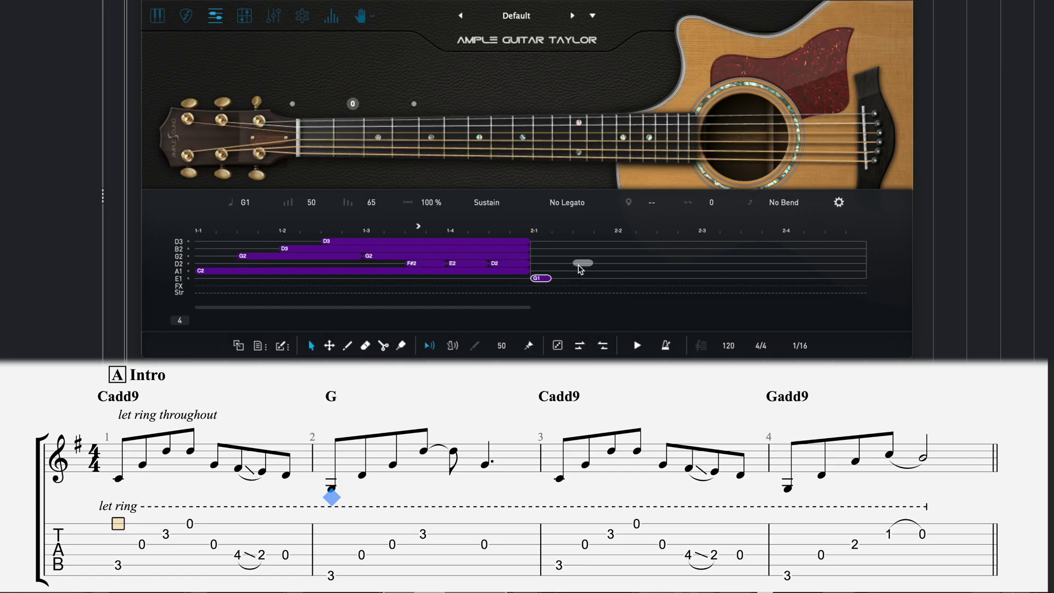
{"action": "left_click", "coordinate": [580, 266]}
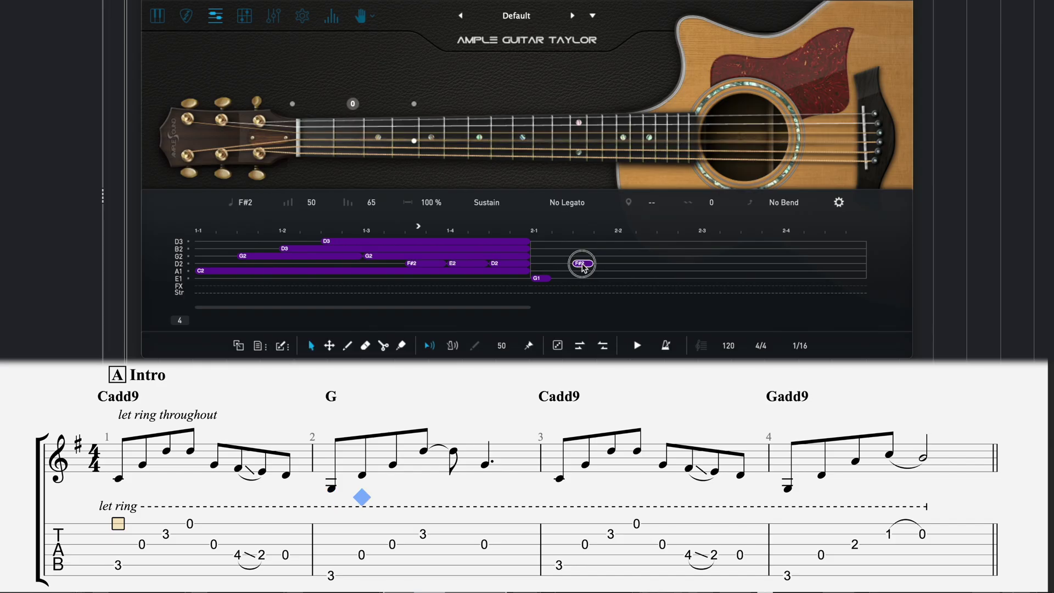
{"action": "scroll", "coordinate": [582, 264], "scroll_direction": "down", "scroll_amount": 4}
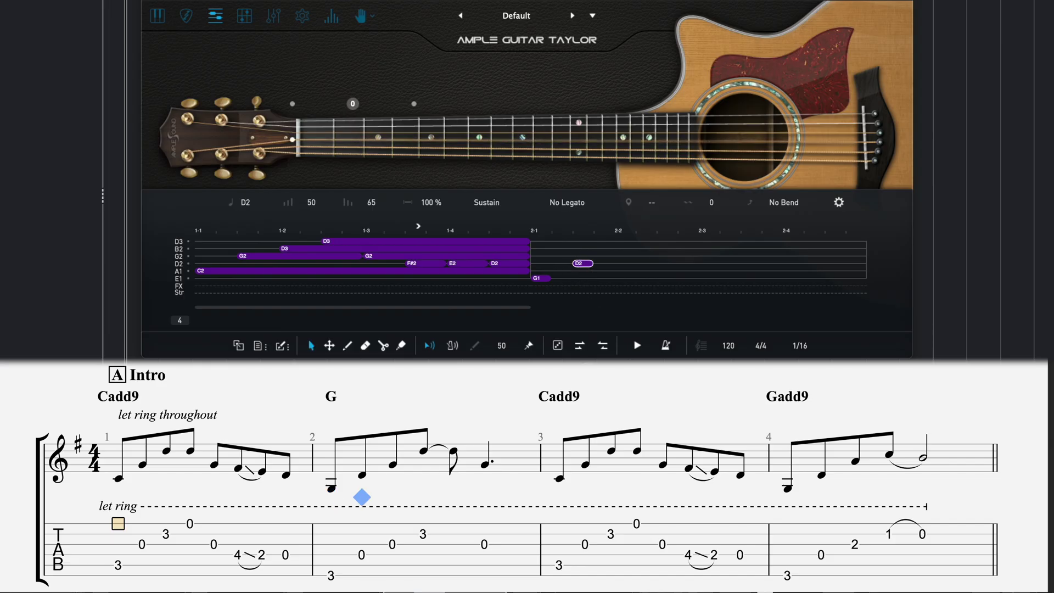
{"action": "left_click", "coordinate": [623, 255]}
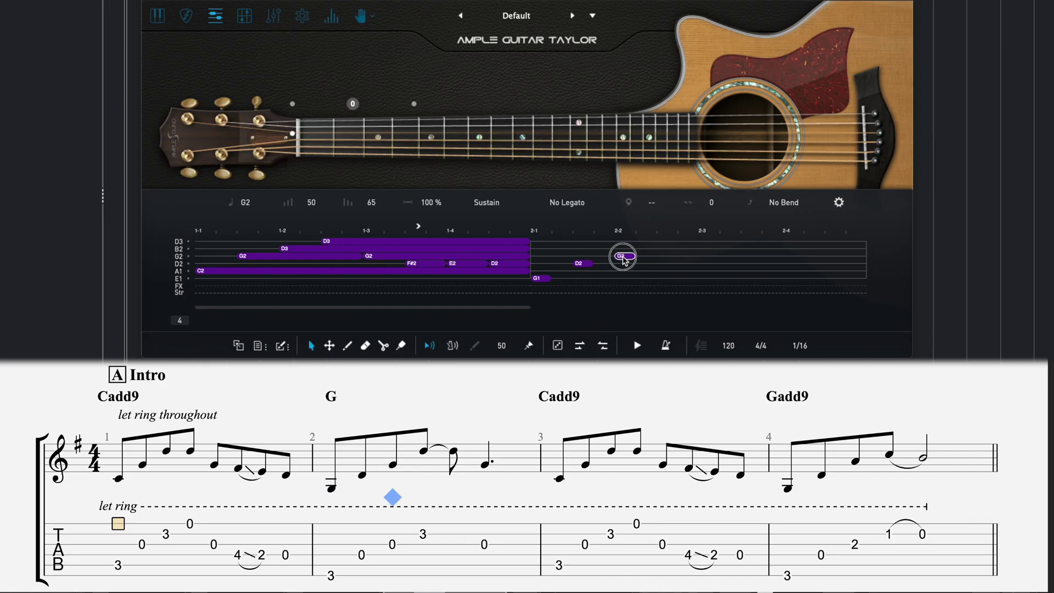
Step: Add a lengthened D3 and a G2, then extend all bar-2 notes to the bar end
{"action": "left_click", "coordinate": [666, 249]}
{"action": "left_click_drag", "start_coordinate": [665, 276], "coordinate": [666, 238]}
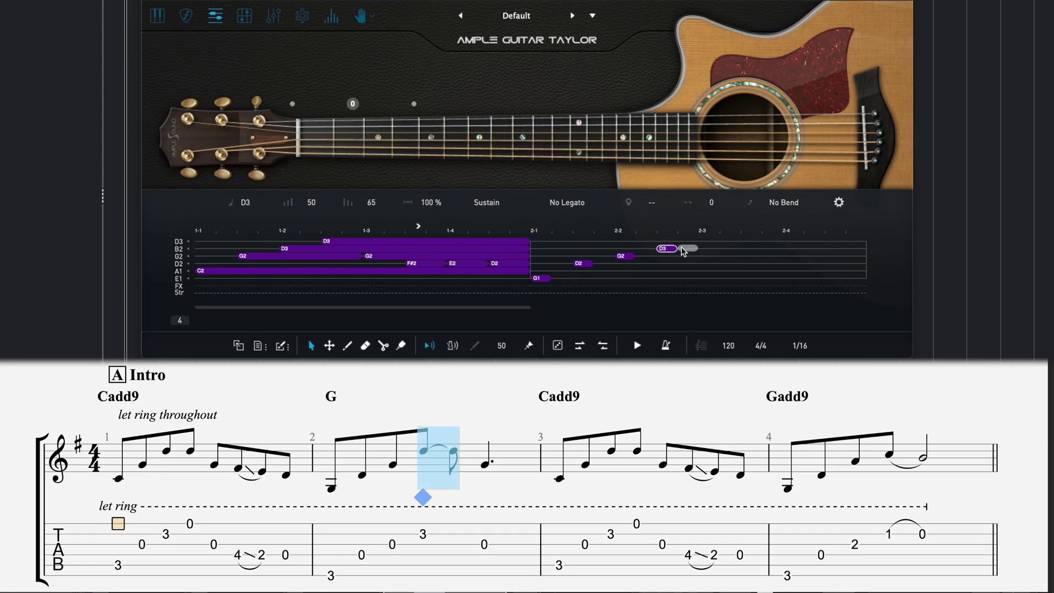
{"action": "left_click_drag", "start_coordinate": [668, 248], "coordinate": [739, 249]}
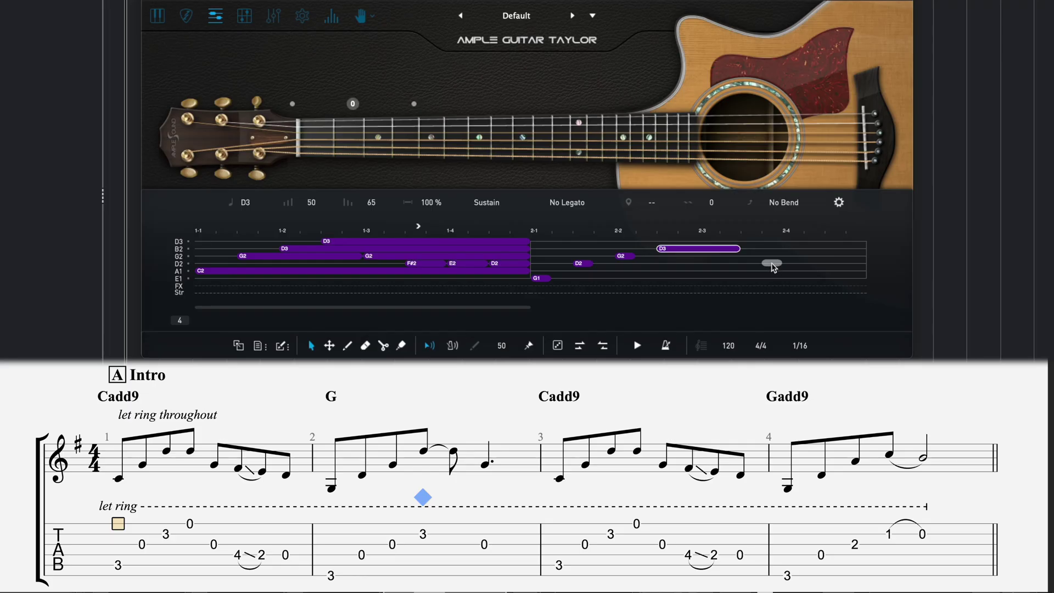
{"action": "key", "text": "3"}
{"action": "left_click", "coordinate": [752, 256]}
{"action": "key", "text": "1"}
{"action": "left_click", "coordinate": [753, 257]}
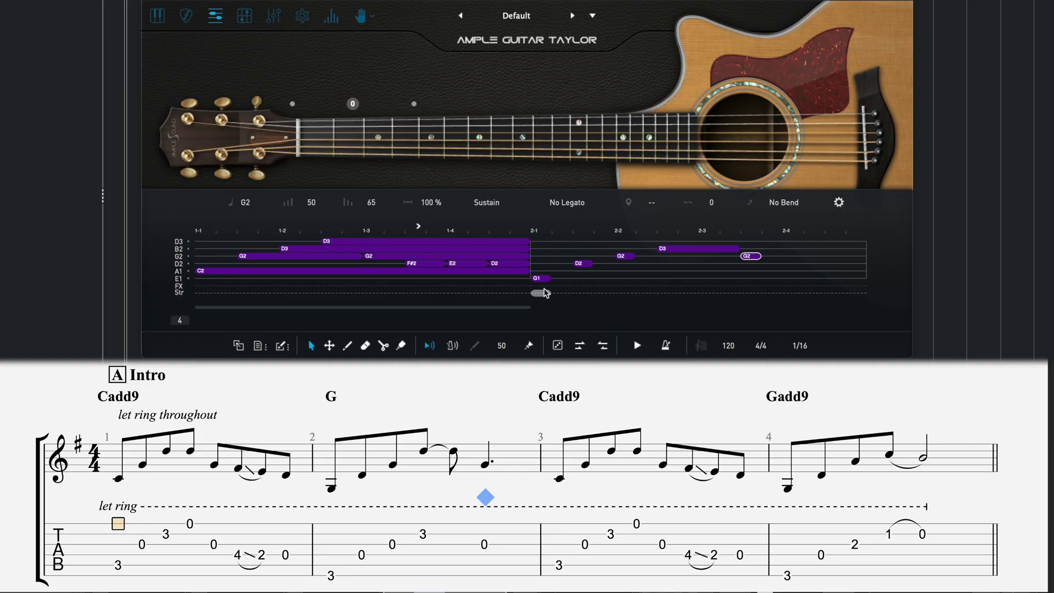
{"action": "left_click_drag", "start_coordinate": [547, 237], "coordinate": [751, 319]}
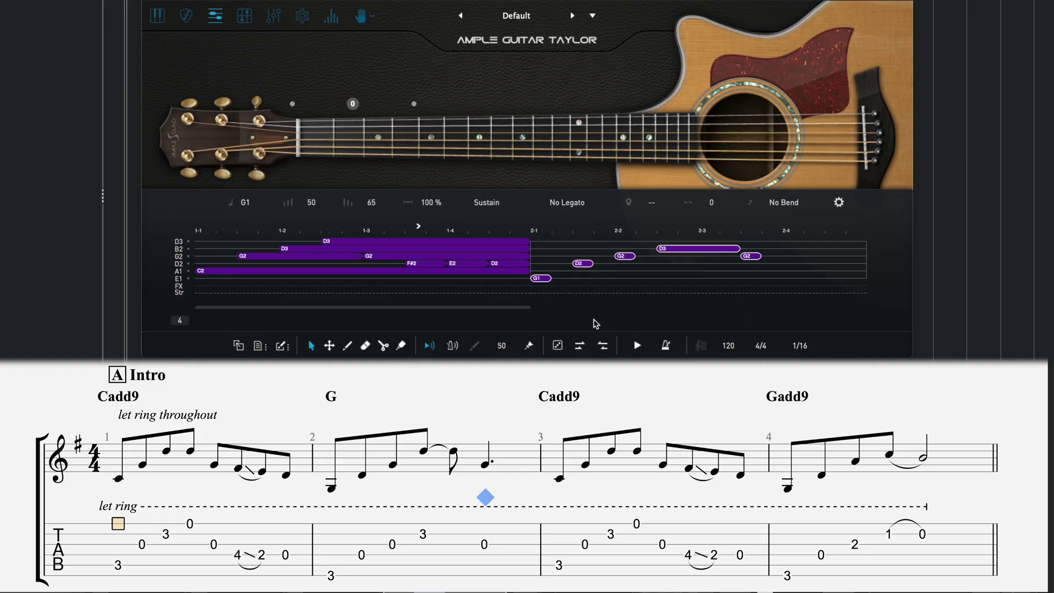
{"action": "left_click", "coordinate": [580, 346]}
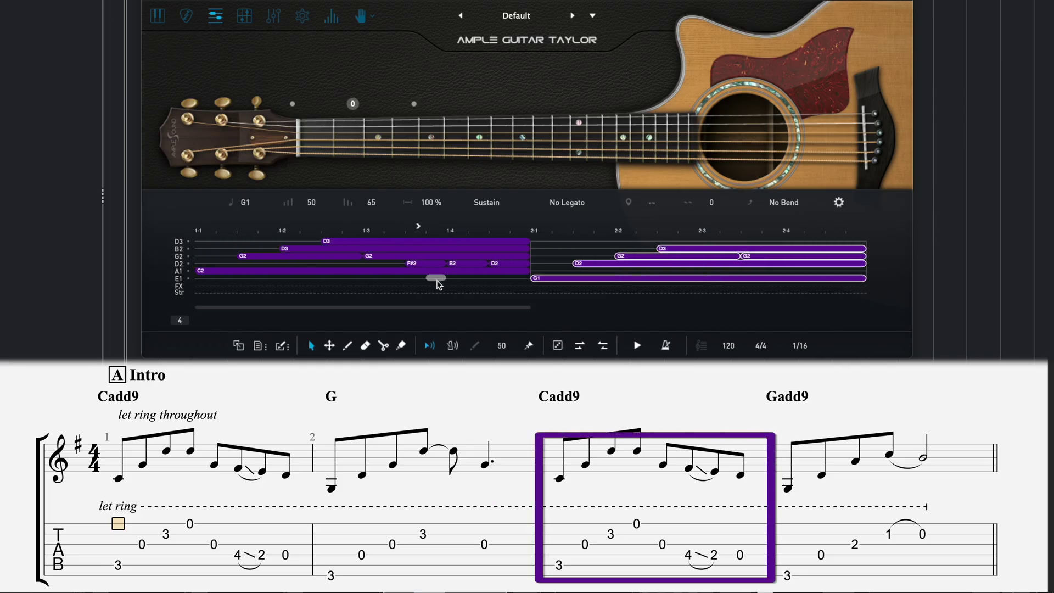
Step: Copy bar 1's eight notes and drag the copy into bar 3
{"action": "left_click_drag", "start_coordinate": [527, 225], "coordinate": [242, 291]}
{"action": "right_click", "coordinate": [229, 271]}
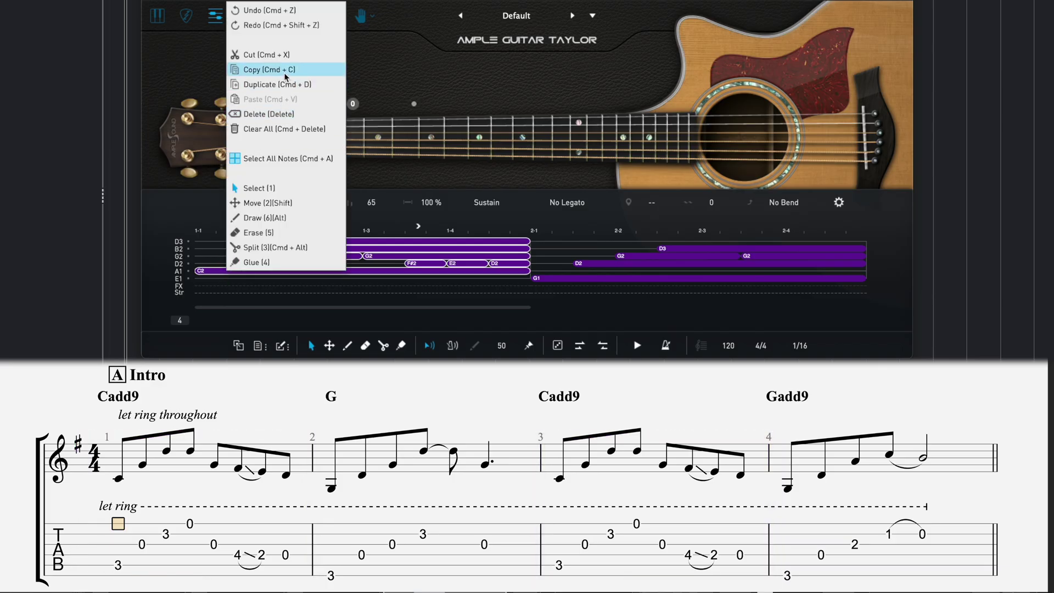
{"action": "left_click", "coordinate": [219, 275]}
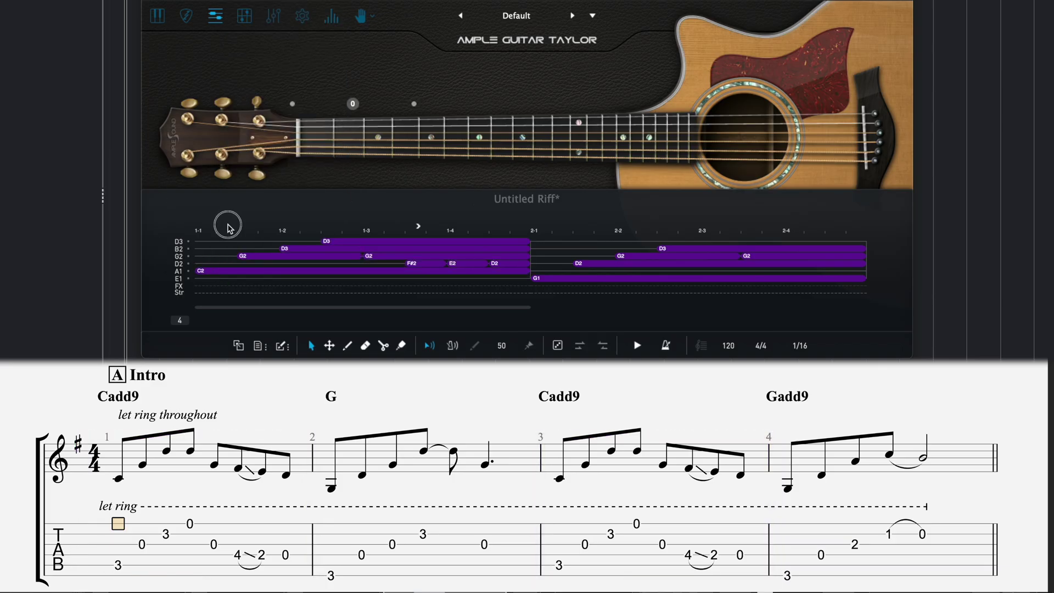
{"action": "left_click_drag", "start_coordinate": [227, 224], "coordinate": [512, 295]}
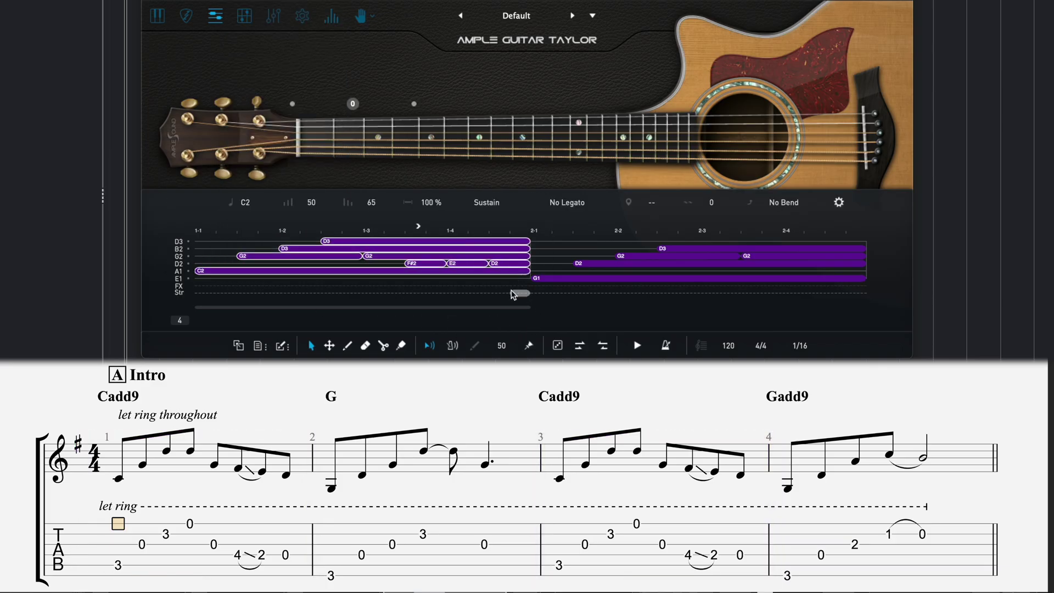
{"action": "left_click", "coordinate": [253, 259]}
{"action": "left_click_drag", "start_coordinate": [253, 259], "coordinate": [438, 253]}
{"action": "left_click", "coordinate": [420, 253]}
{"action": "scroll", "coordinate": [434, 258], "scroll_direction": "left", "scroll_amount": 6}
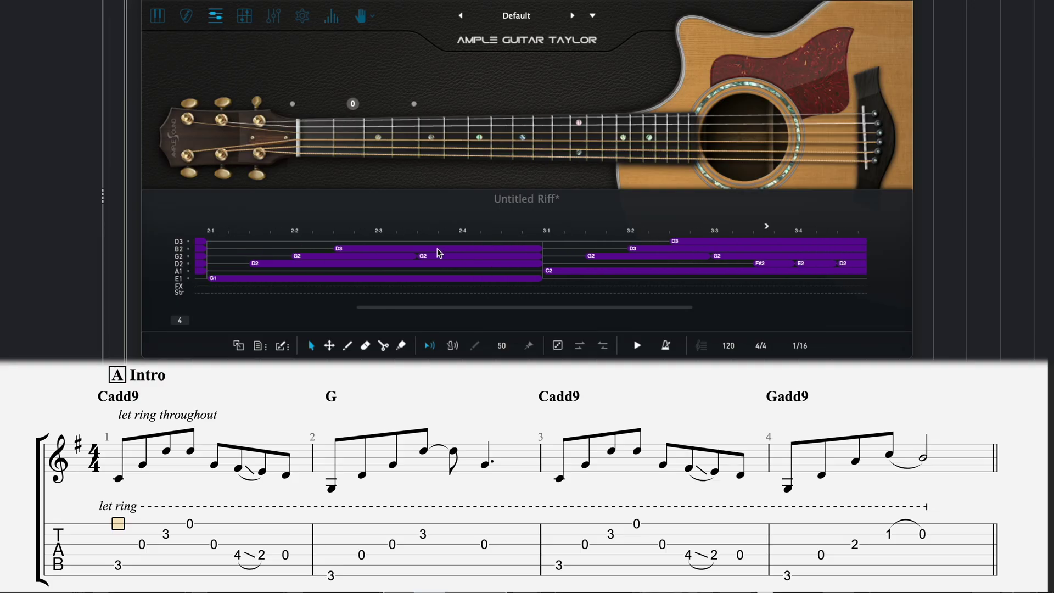
{"action": "scroll", "coordinate": [450, 262], "scroll_direction": "right", "scroll_amount": 10}
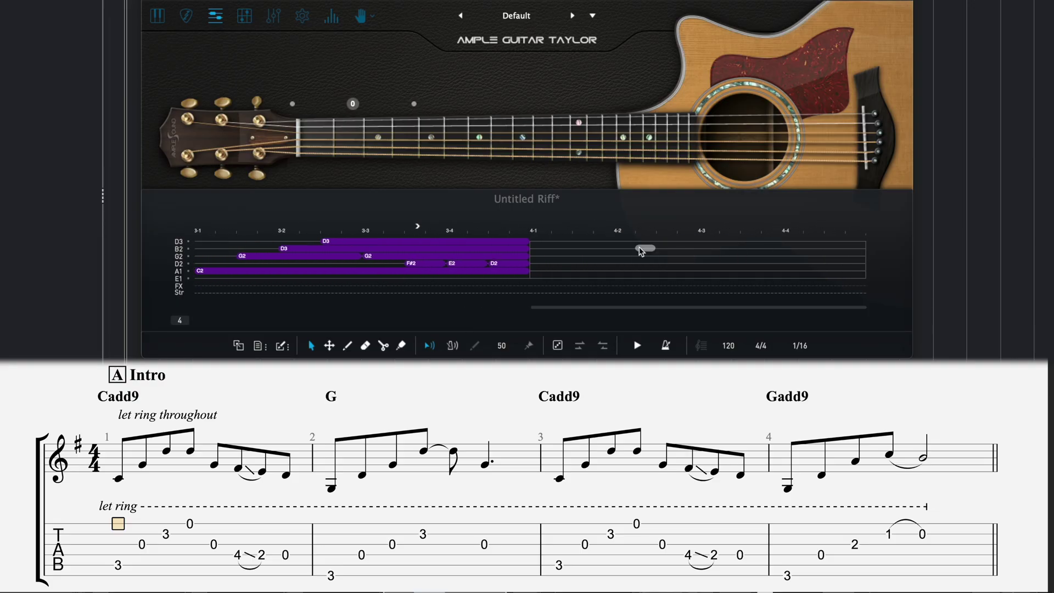
{"action": "key", "text": "3"}
Step: Draw G1, D2 and G2 at the start of bar 4
{"action": "left_click", "coordinate": [544, 277]}
{"action": "key", "text": "1"}
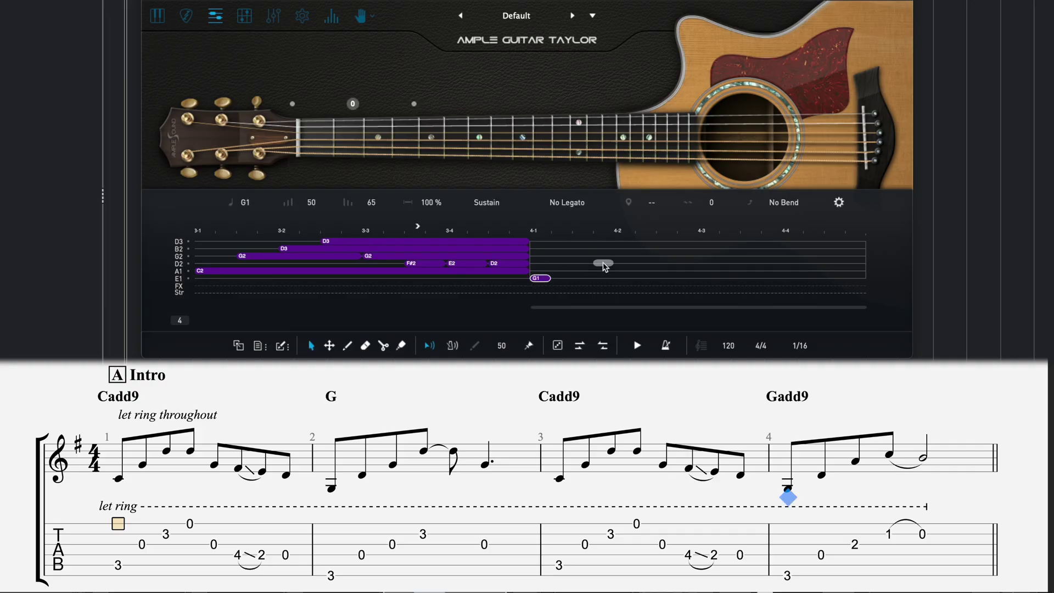
{"action": "key", "text": "3"}
{"action": "left_click", "coordinate": [585, 263]}
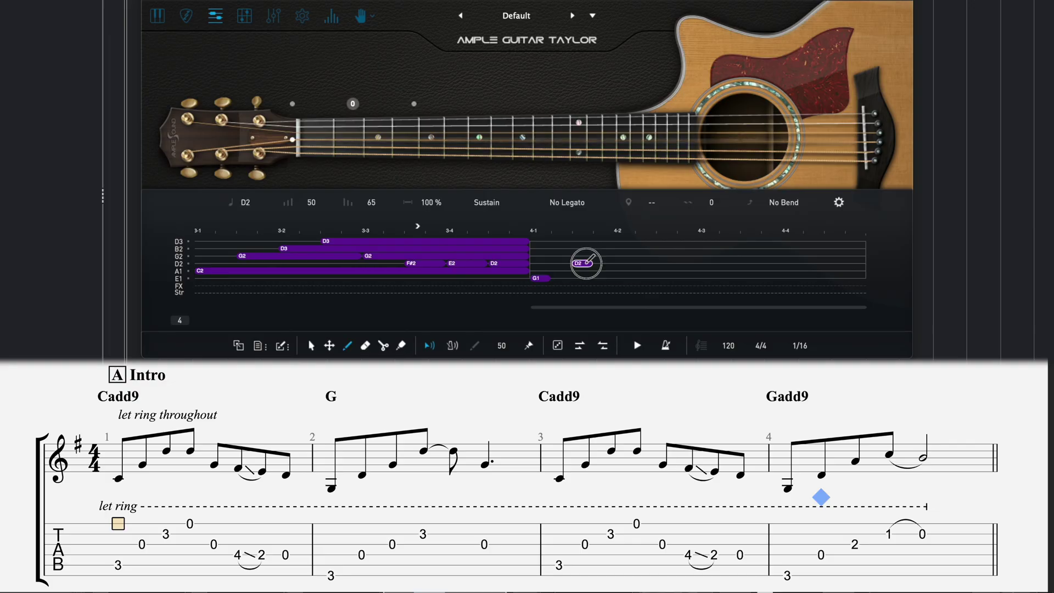
{"action": "key", "text": "1"}
{"action": "key", "text": "3"}
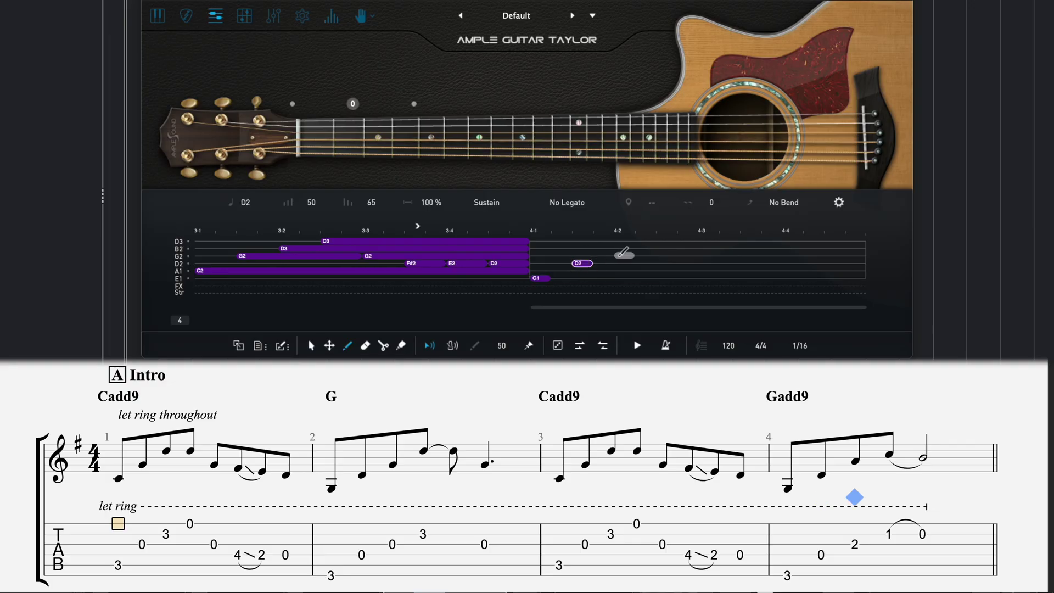
{"action": "left_click", "coordinate": [621, 256]}
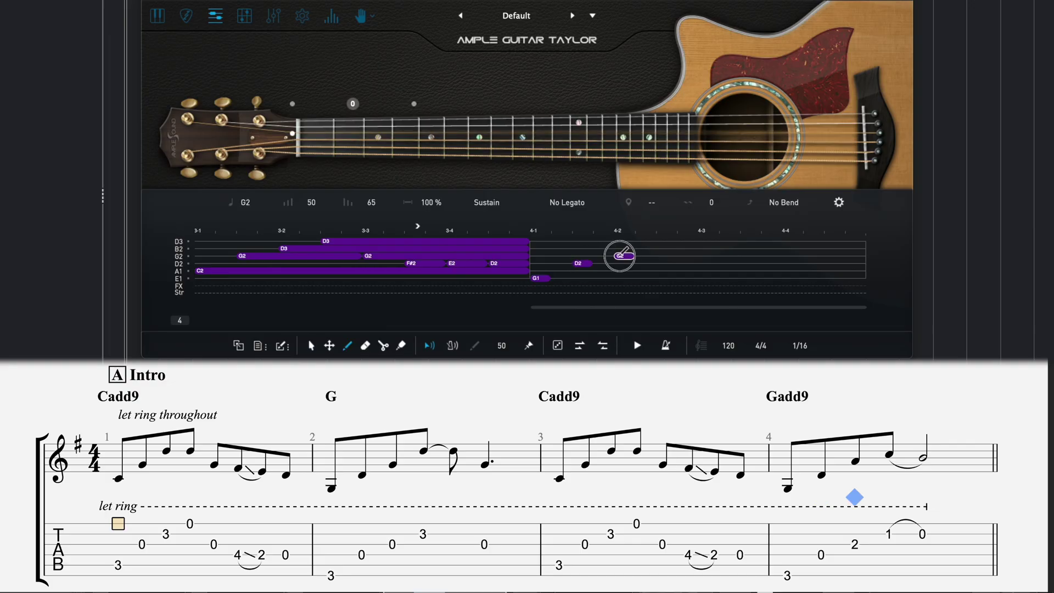
Step: Add a C3 note and a B2 note at beat 4-3 to finish bar 4
{"action": "left_click", "coordinate": [664, 248]}
{"action": "key", "text": "1"}
{"action": "left_click_drag", "start_coordinate": [669, 252], "coordinate": [668, 275]}
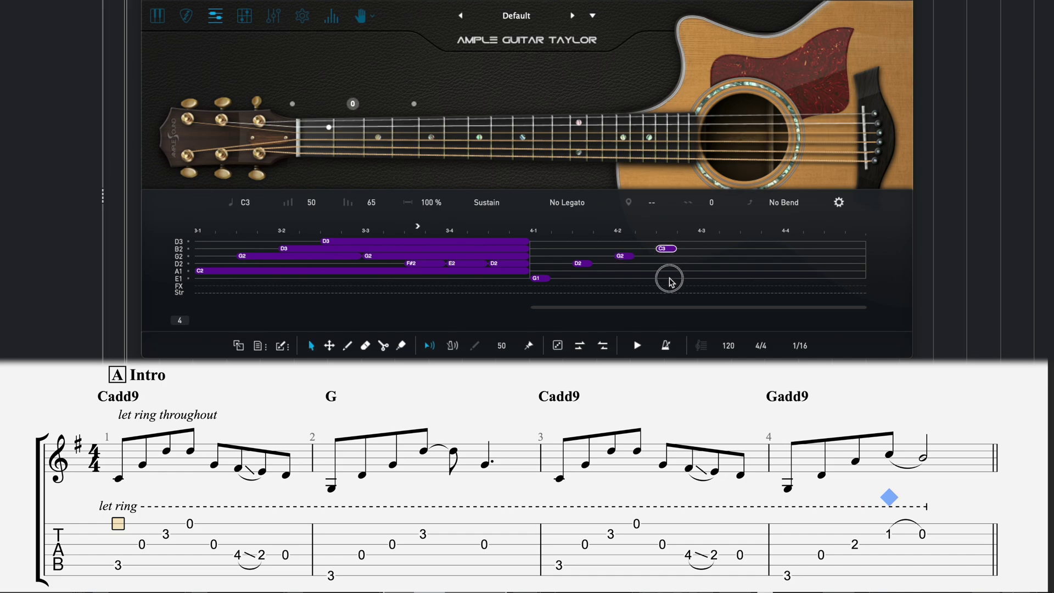
{"action": "left_click", "coordinate": [708, 247]}
{"action": "key", "text": "1"}
{"action": "left_click_drag", "start_coordinate": [709, 248], "coordinate": [706, 271]}
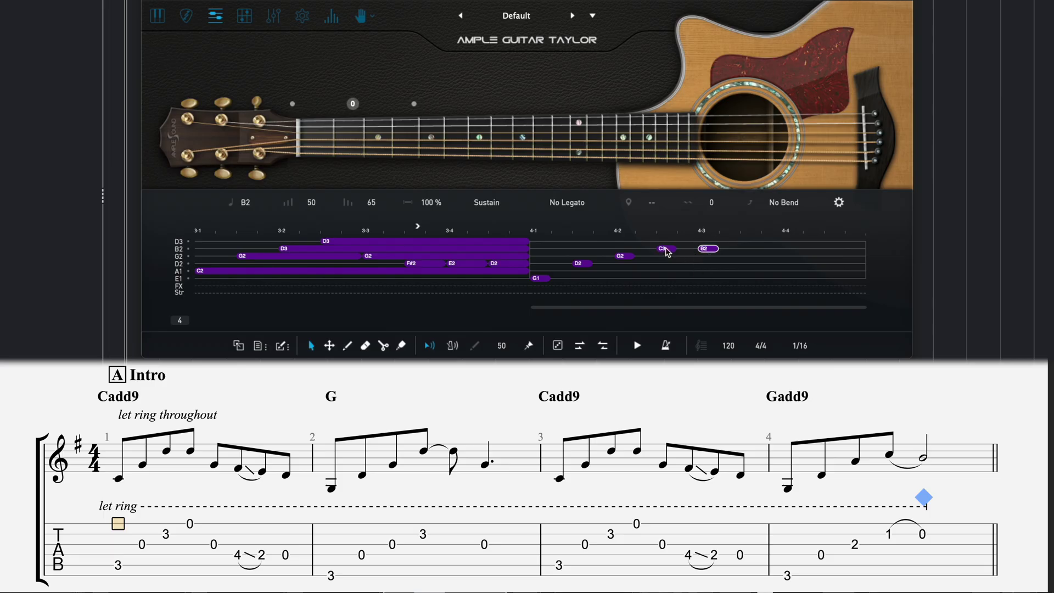
{"action": "left_click", "coordinate": [667, 249]}
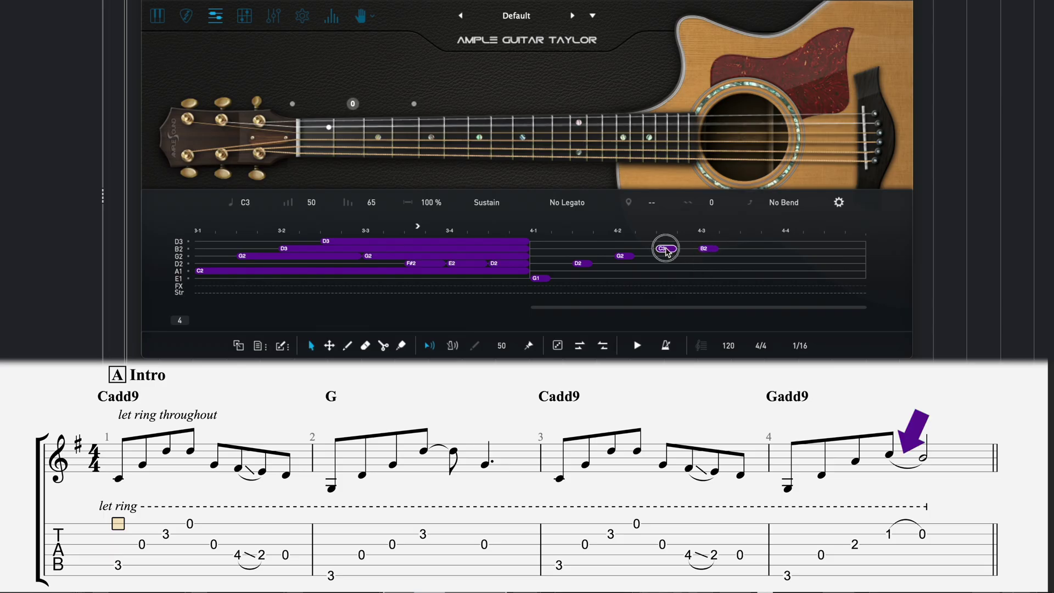
Step: Give C3 a legato slide, extend bar 4's notes to the bar end, and play back
{"action": "left_click", "coordinate": [582, 204]}
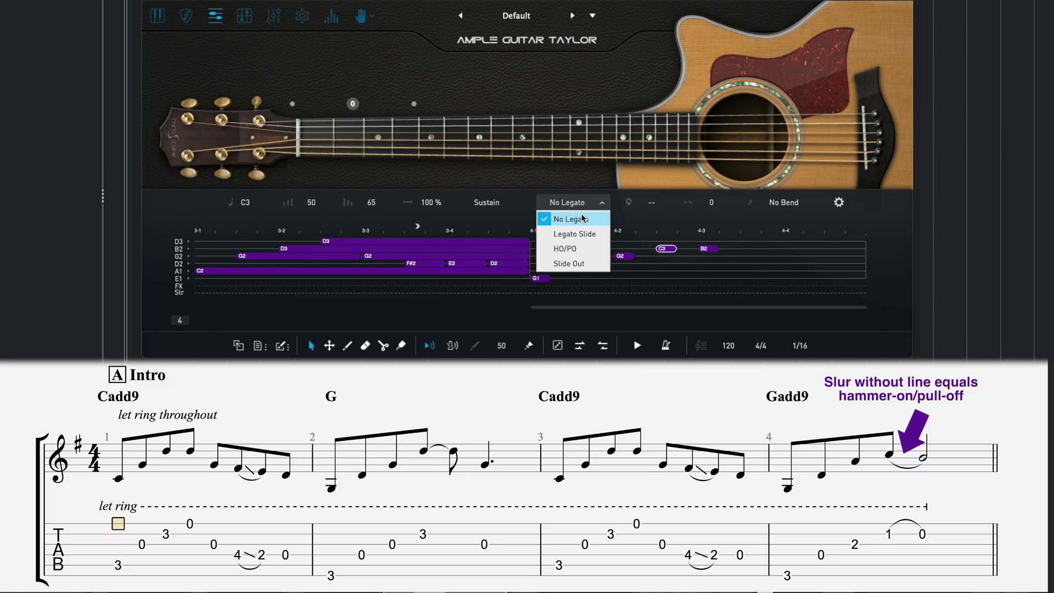
{"action": "left_click", "coordinate": [582, 234]}
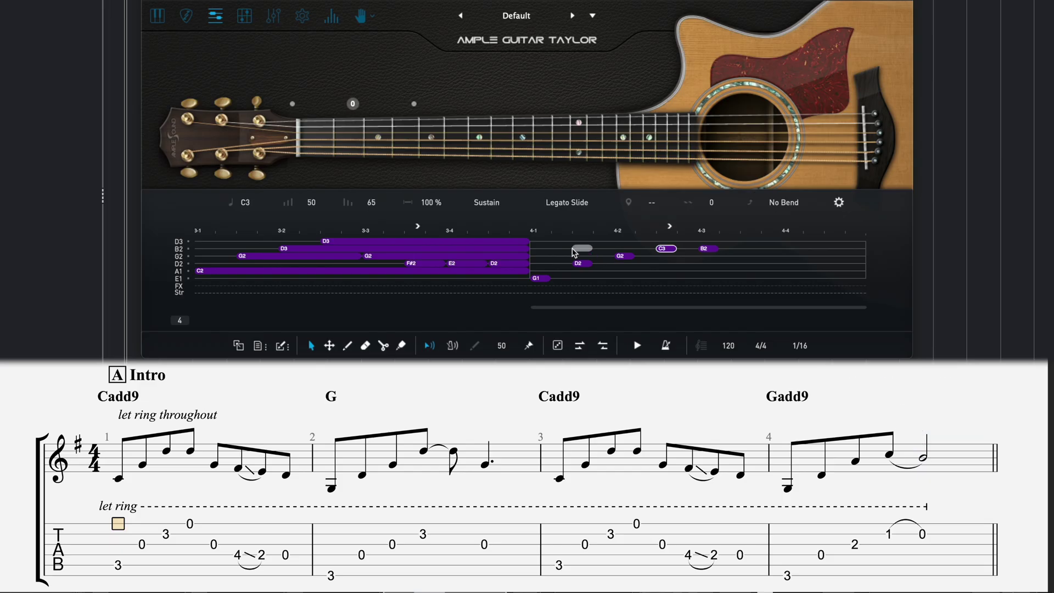
{"action": "left_click_drag", "start_coordinate": [725, 237], "coordinate": [544, 279]}
{"action": "left_click", "coordinate": [580, 345]}
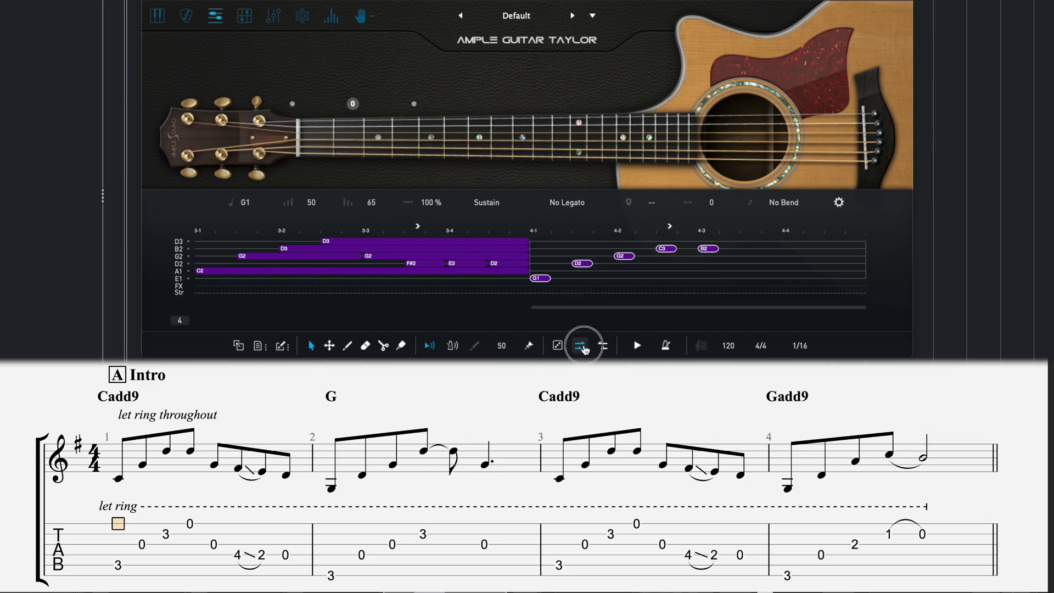
{"action": "left_click", "coordinate": [638, 344]}
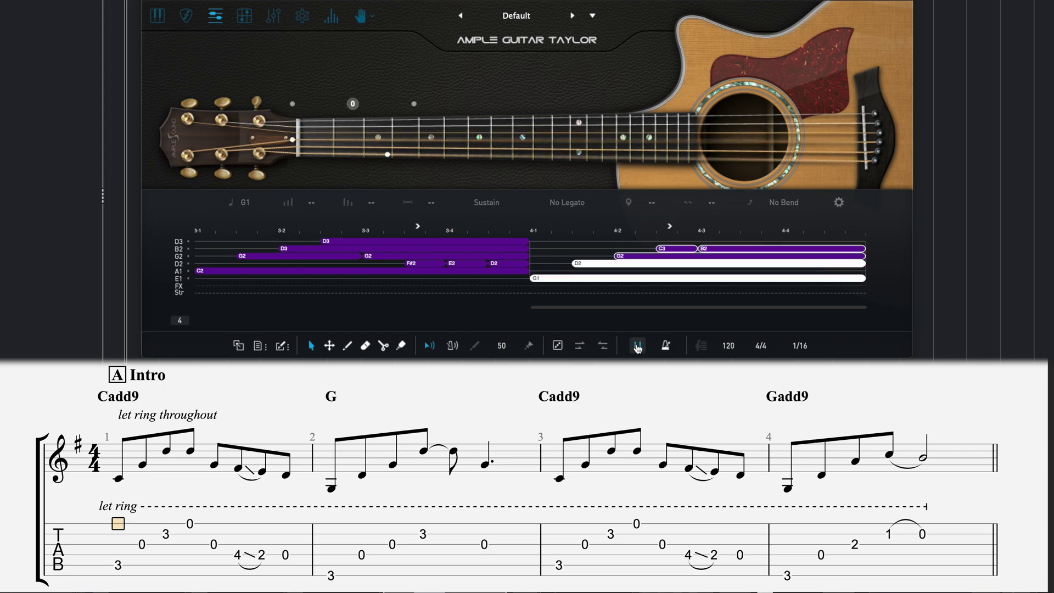
Step: Change the C3 note's legato to HO/PO and replay the riff
{"action": "left_click", "coordinate": [669, 250]}
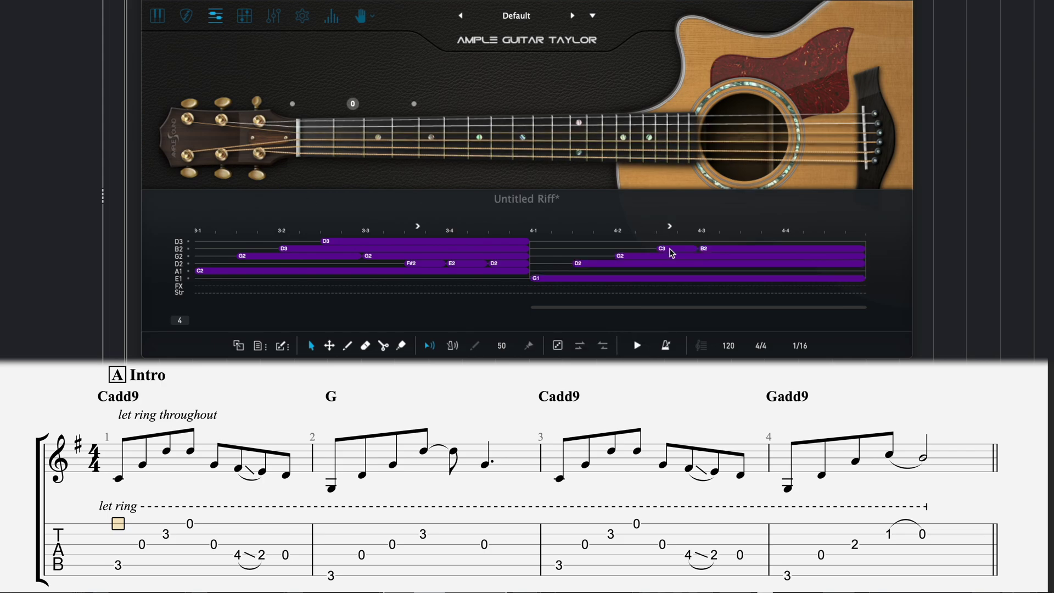
{"action": "left_click", "coordinate": [568, 202]}
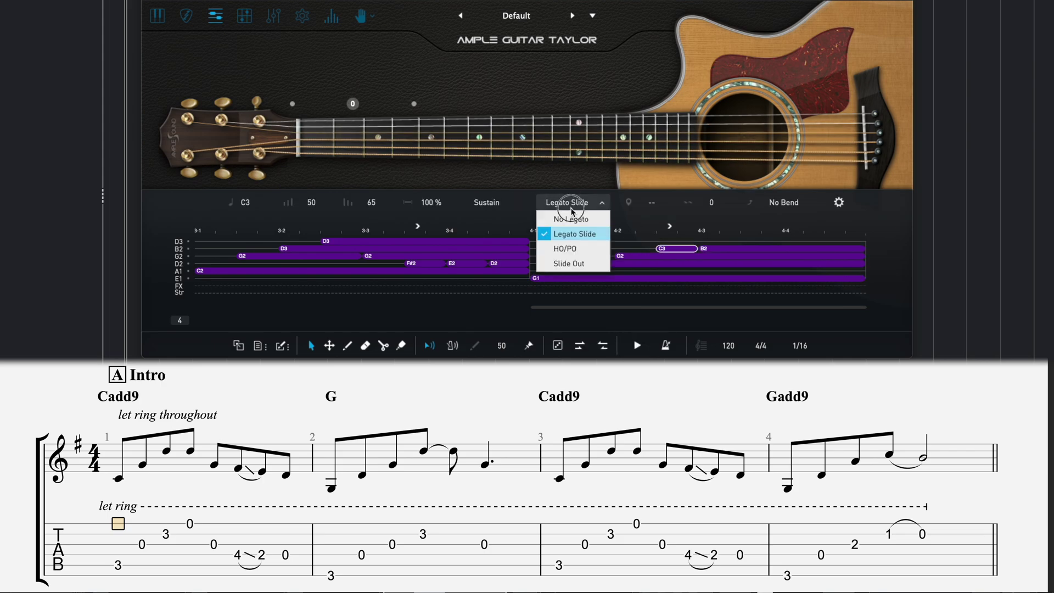
{"action": "left_click", "coordinate": [585, 257]}
{"action": "left_click", "coordinate": [555, 278]}
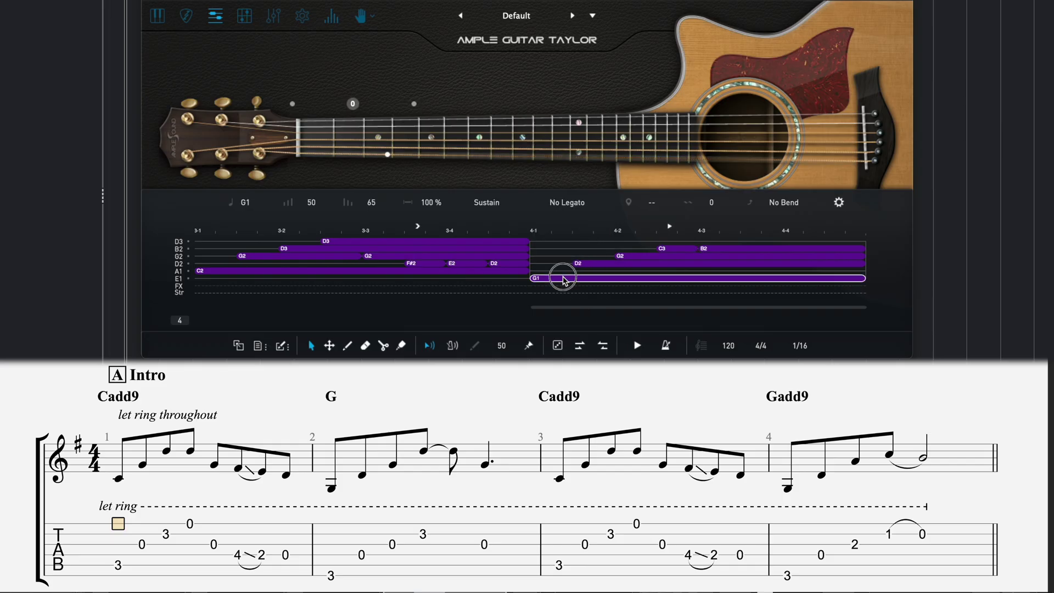
{"action": "left_click", "coordinate": [639, 348]}
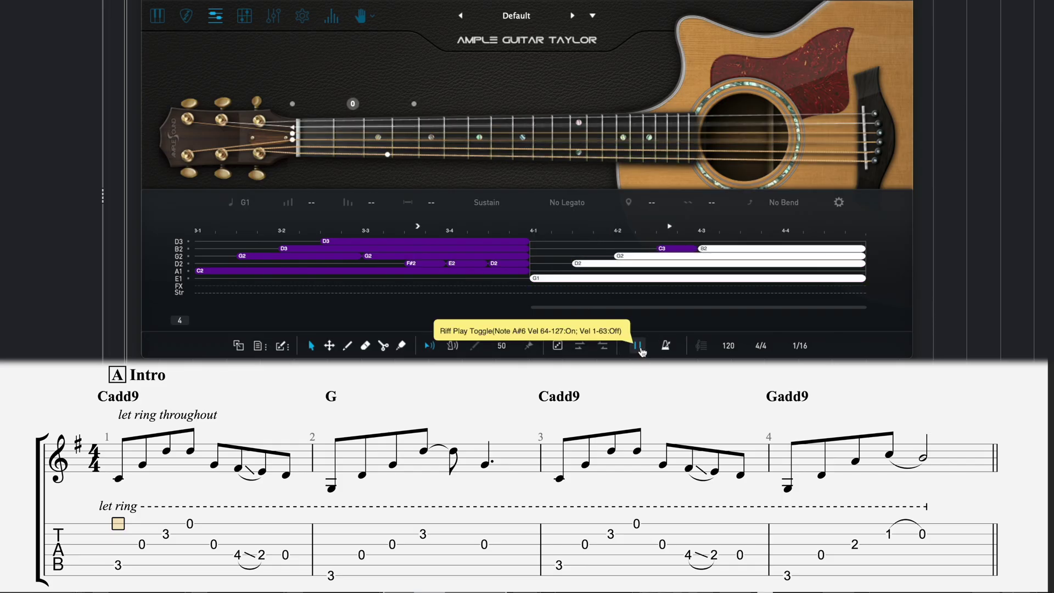
Step: Scroll back to bar 1 and insert a Scratch (Scr) FX note just before 2-1
{"action": "scroll", "coordinate": [530, 269], "scroll_direction": "left", "scroll_amount": 5}
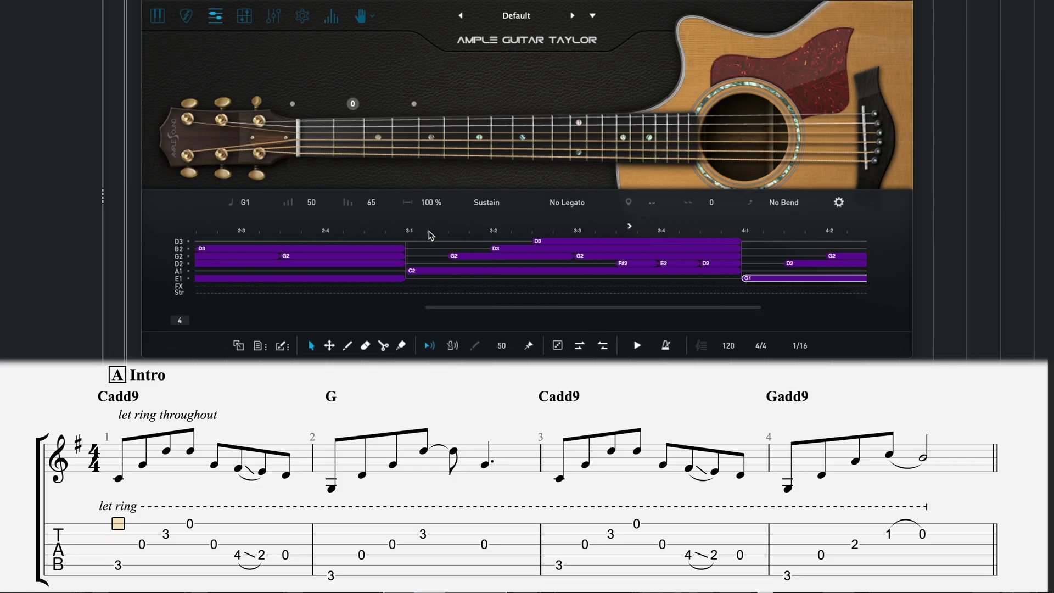
{"action": "scroll", "coordinate": [530, 269], "scroll_direction": "left", "scroll_amount": 5}
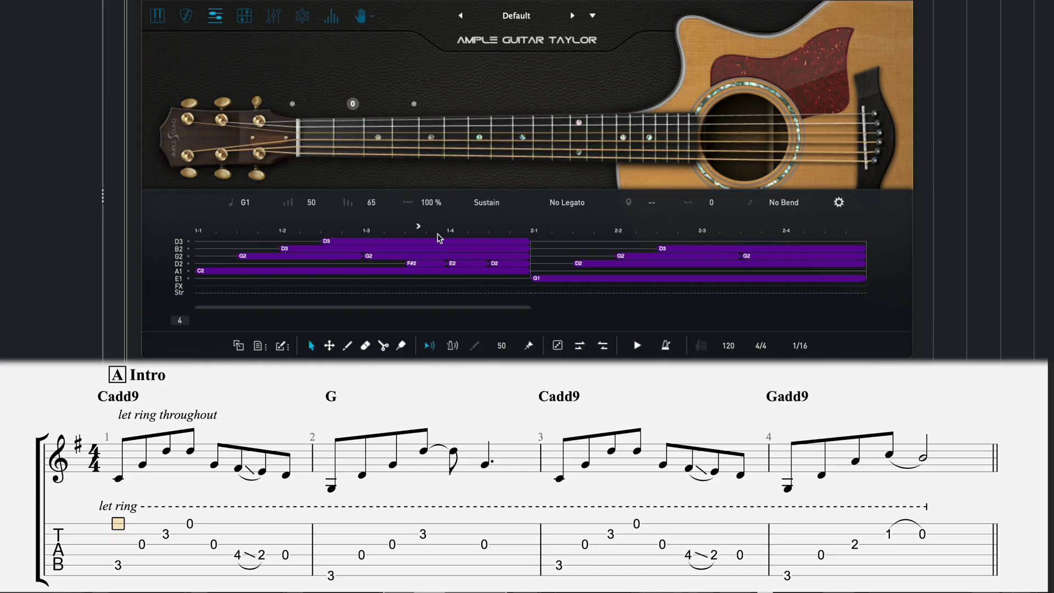
{"action": "left_click", "coordinate": [520, 286]}
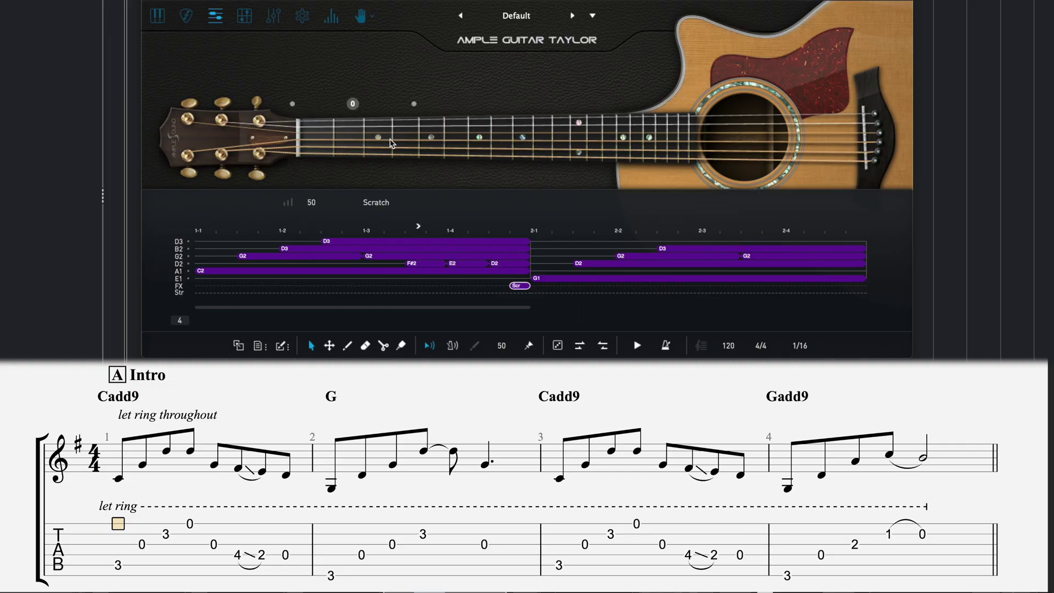
Step: Duplicate the bar 1 chord notes into bar 3
{"action": "left_click", "coordinate": [516, 284]}
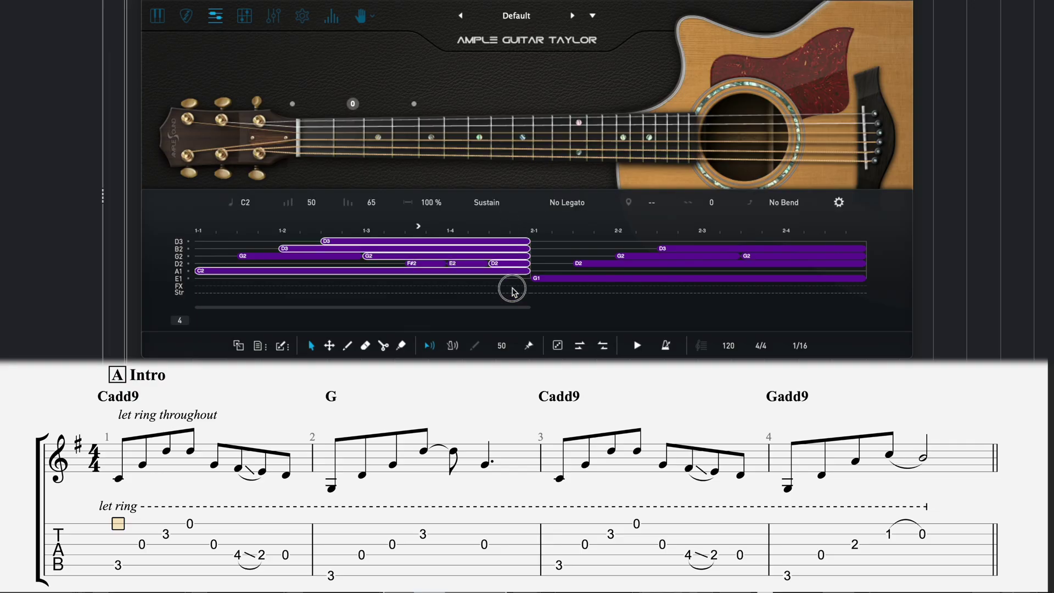
{"action": "left_click", "coordinate": [577, 346]}
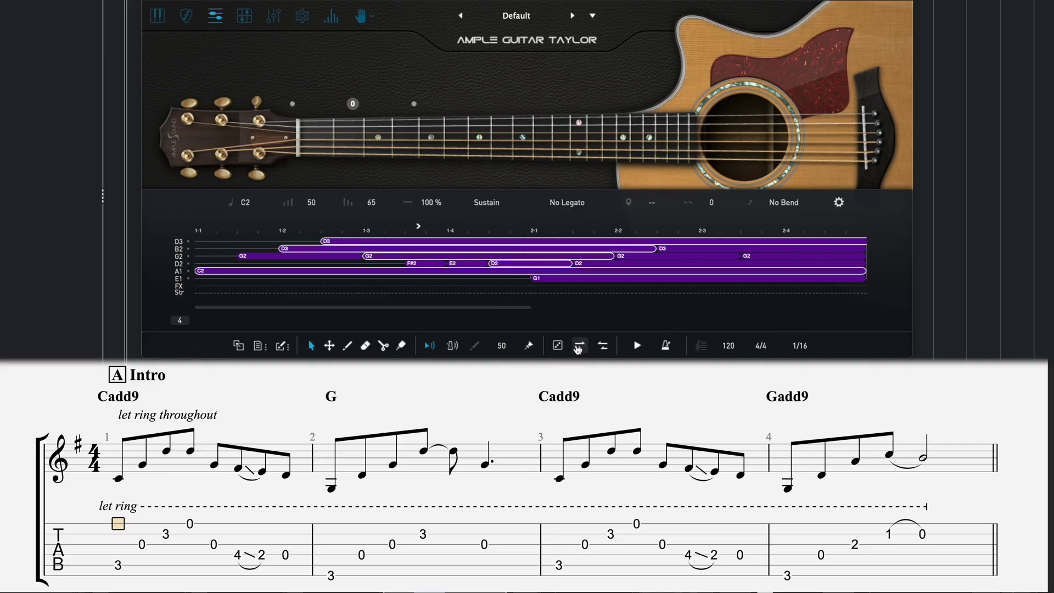
{"action": "scroll", "coordinate": [554, 299], "scroll_direction": "right", "scroll_amount": 5}
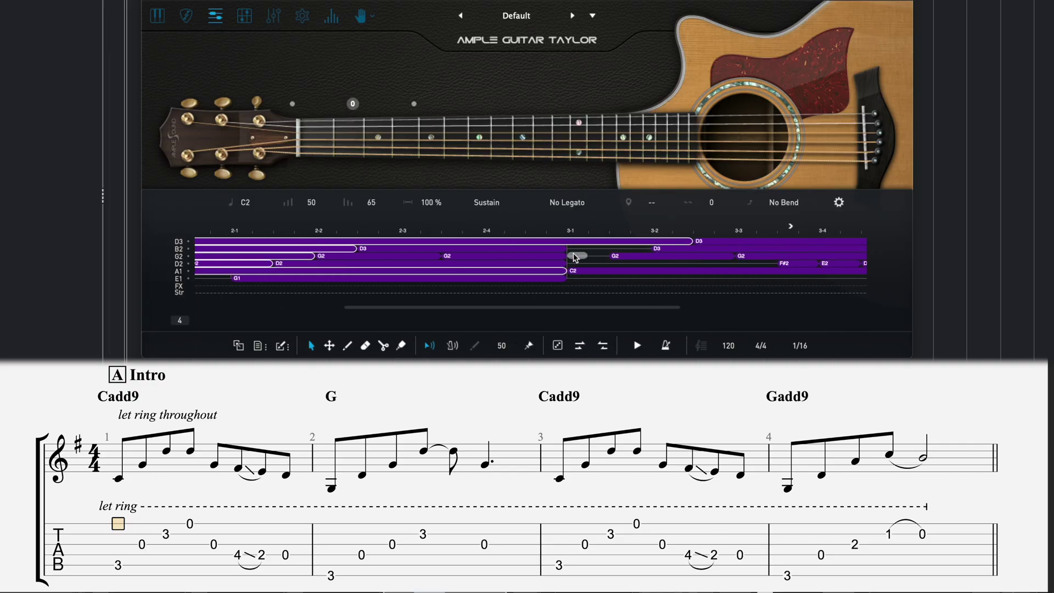
Step: Lengthen the bar 3, D2, G1 and beat 4-1 notes so each rings into the next
{"action": "left_click", "coordinate": [554, 262]}
{"action": "left_click", "coordinate": [554, 264], "text": "ctrl"}
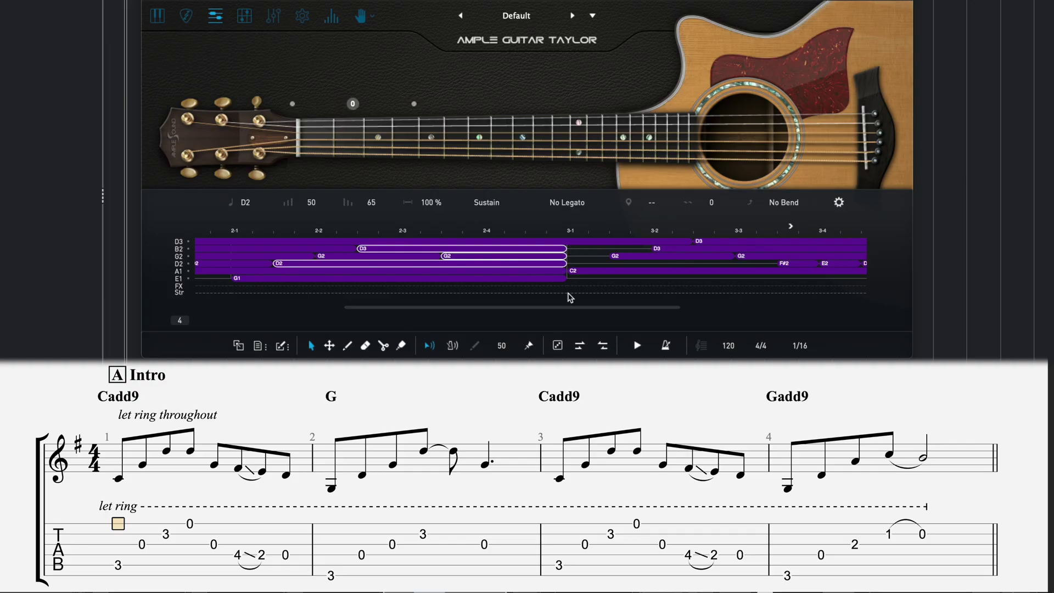
{"action": "left_click", "coordinate": [579, 346]}
{"action": "scroll", "coordinate": [543, 278], "scroll_direction": "right", "scroll_amount": 1}
{"action": "scroll", "coordinate": [545, 279], "scroll_direction": "right", "scroll_amount": 1}
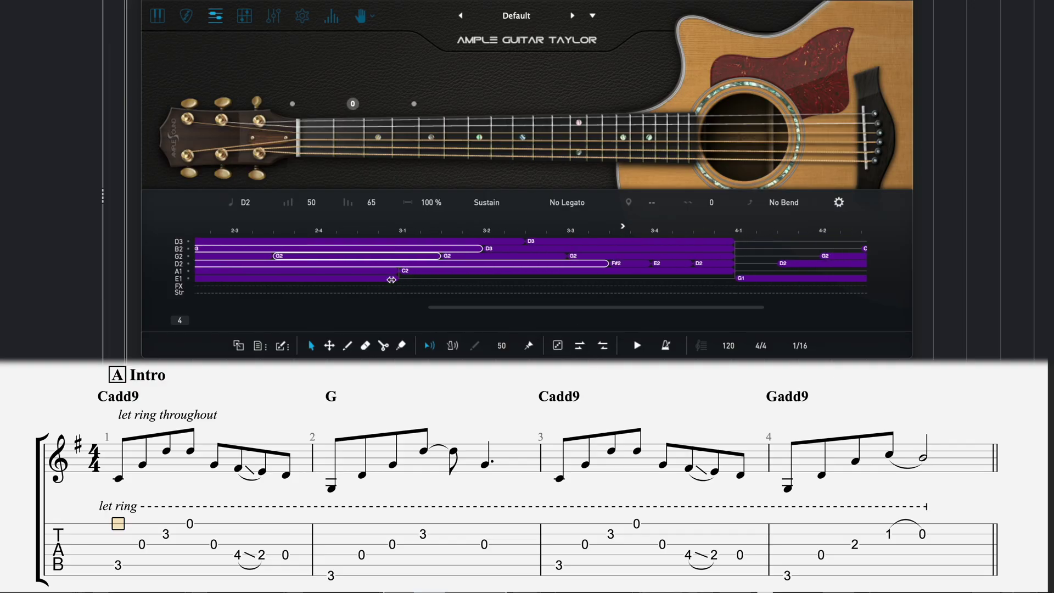
{"action": "left_click", "coordinate": [387, 277]}
{"action": "left_click", "coordinate": [581, 346]}
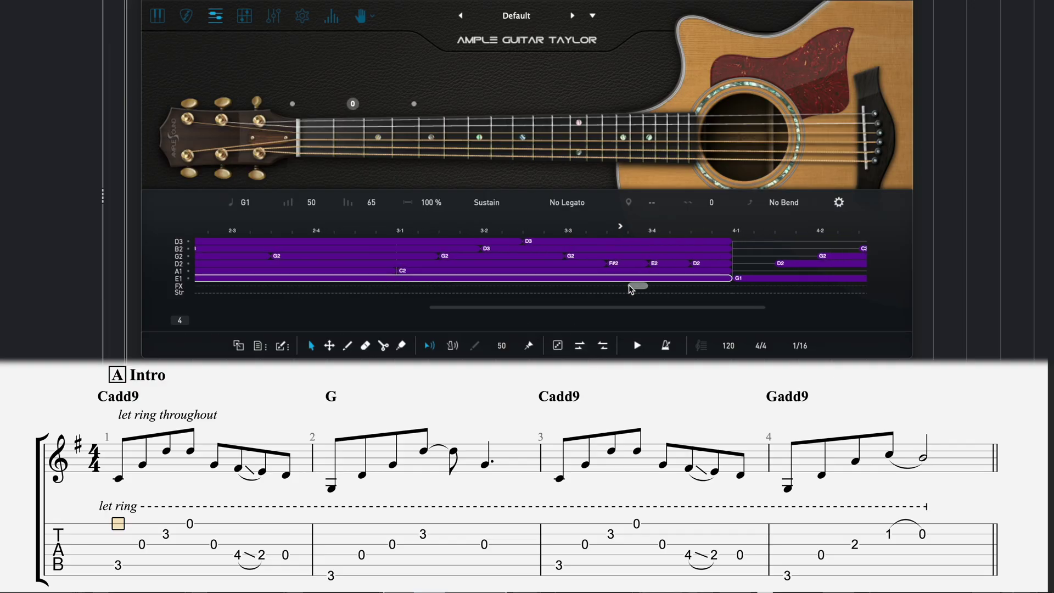
{"action": "scroll", "coordinate": [604, 287], "scroll_direction": "right", "scroll_amount": 2}
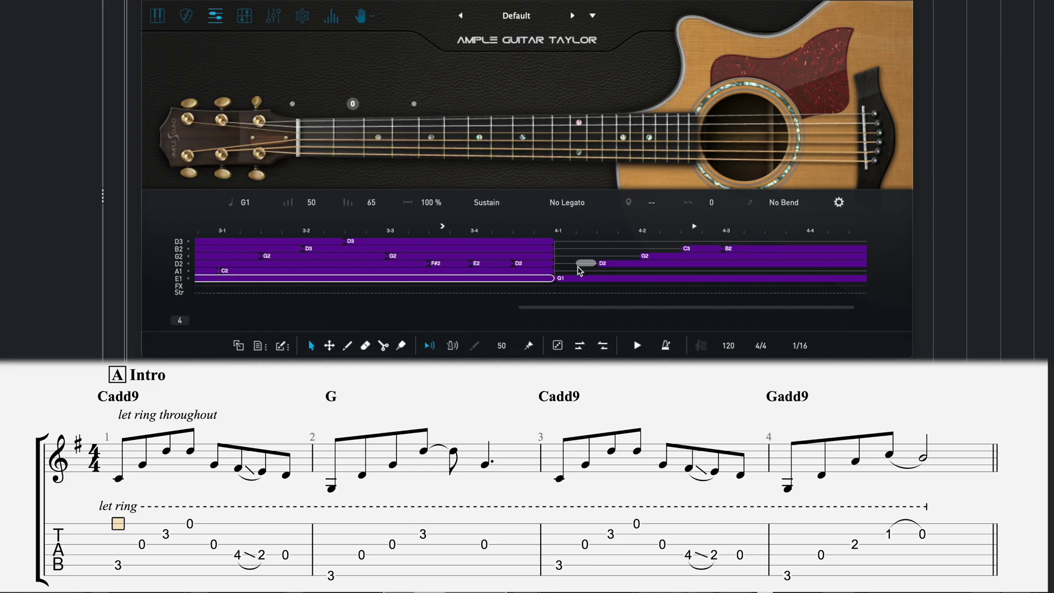
{"action": "left_click_drag", "start_coordinate": [575, 236], "coordinate": [552, 270]}
{"action": "left_click", "coordinate": [581, 345]}
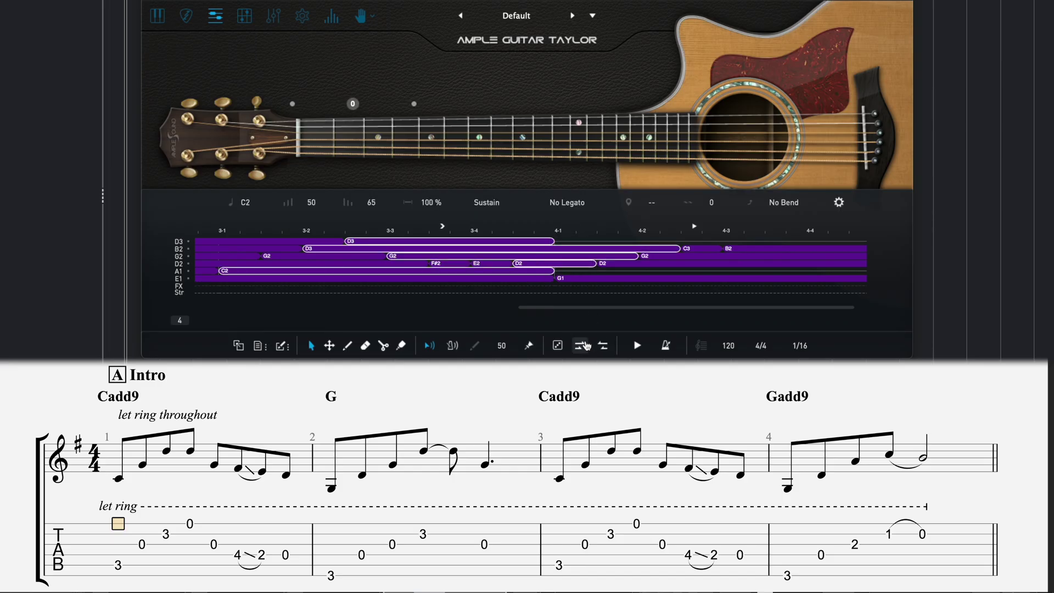
{"action": "left_click", "coordinate": [565, 269]}
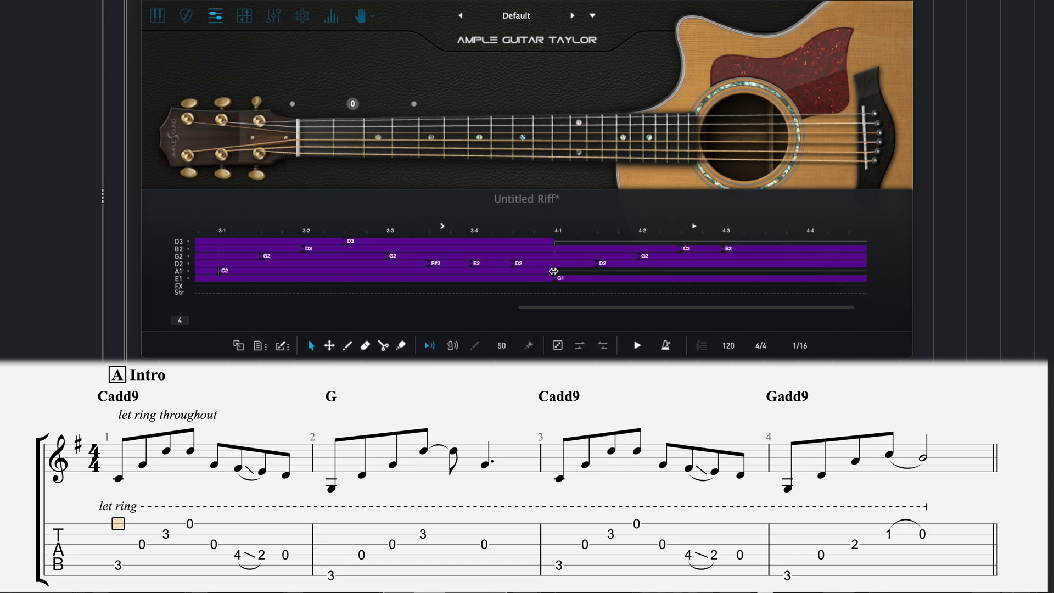
Step: Shorten the long D3 note and the C2 note
{"action": "left_click", "coordinate": [549, 270]}
{"action": "left_click", "coordinate": [549, 241]}
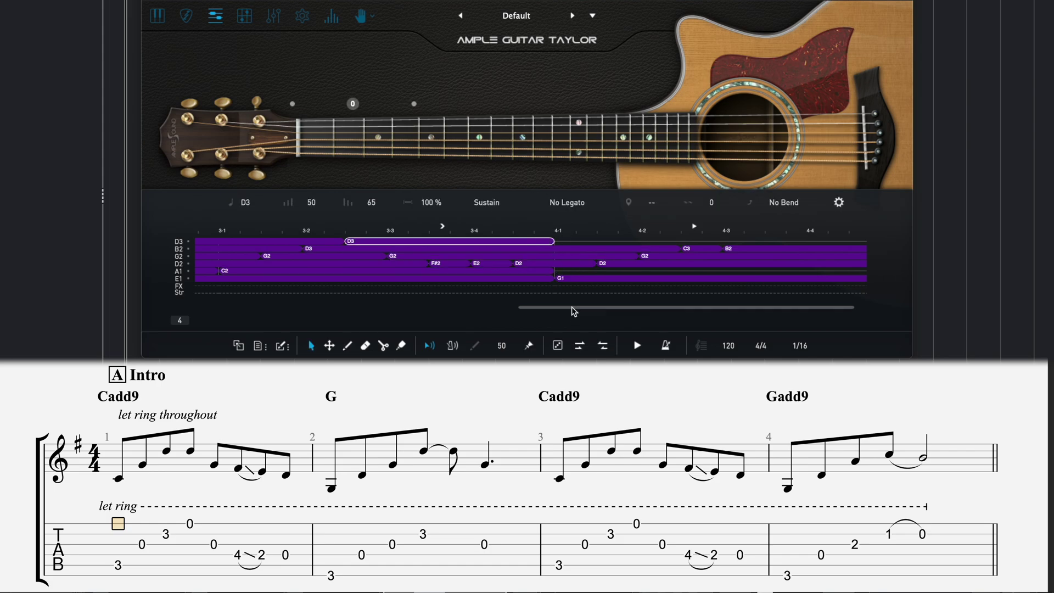
{"action": "left_click", "coordinate": [546, 272], "text": "ctrl"}
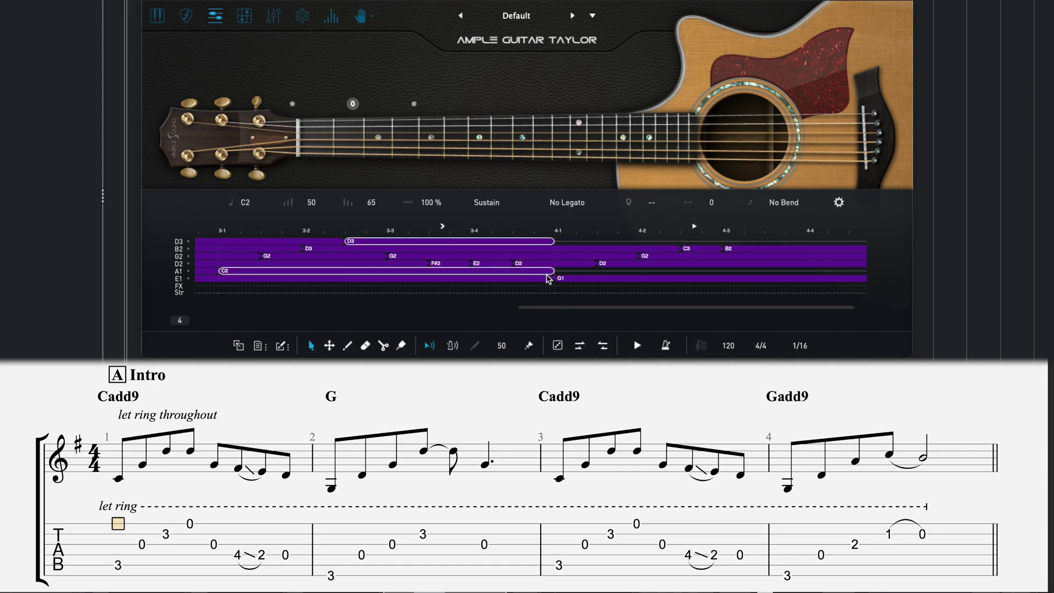
{"action": "left_click", "coordinate": [578, 346]}
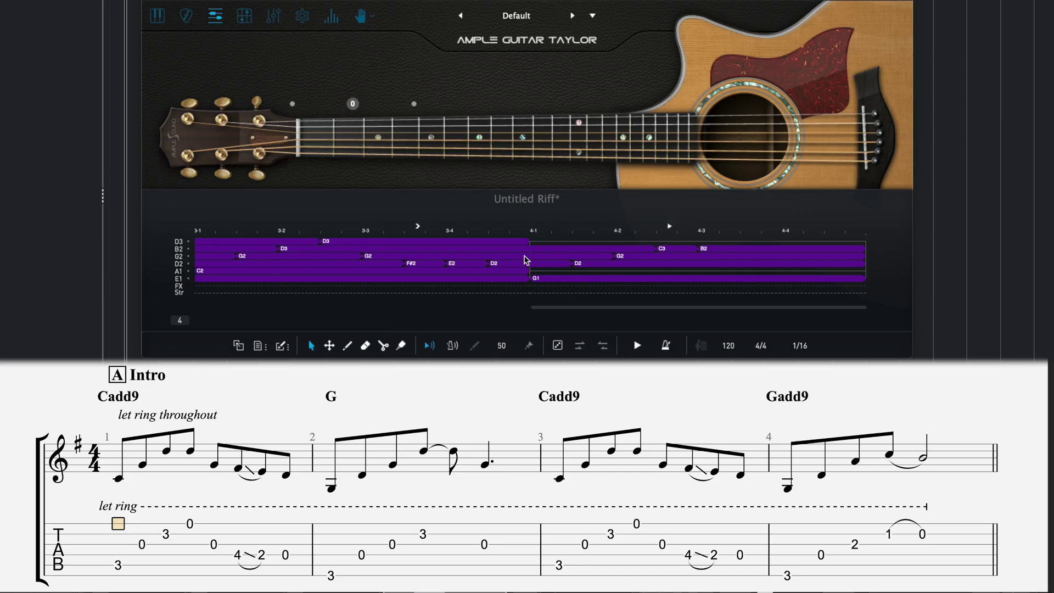
Step: Stretch the D3 and G1 notes out to the end of the riff
{"action": "left_click_drag", "start_coordinate": [524, 243], "coordinate": [868, 244]}
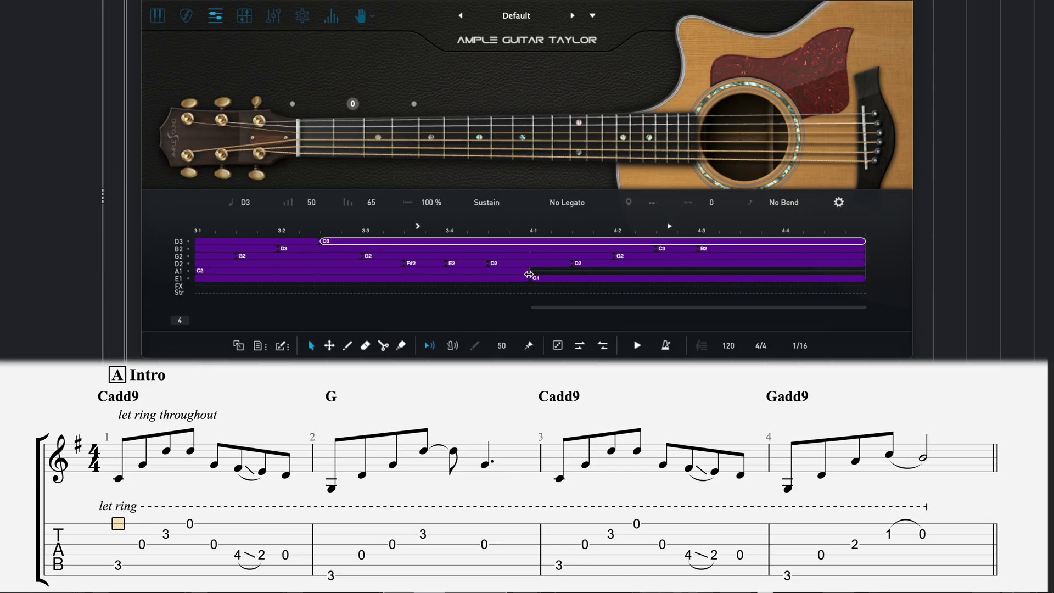
{"action": "left_click_drag", "start_coordinate": [529, 275], "coordinate": [870, 275]}
{"action": "left_click", "coordinate": [788, 291]}
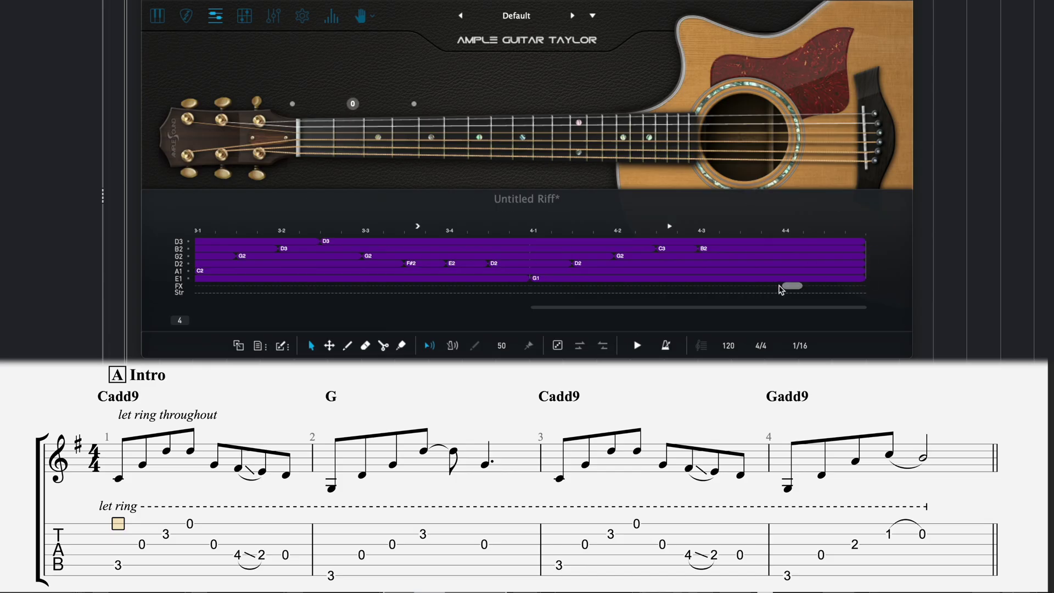
Step: Play the four-bar riff once in the riff editor, then stop it
{"action": "left_click", "coordinate": [637, 345]}
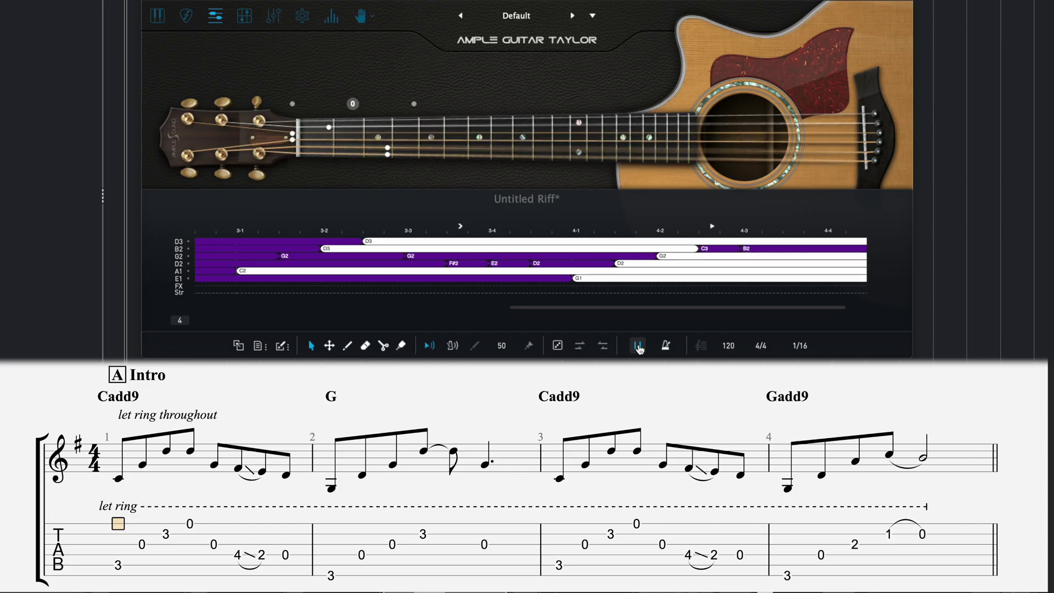
{"action": "left_click", "coordinate": [638, 345]}
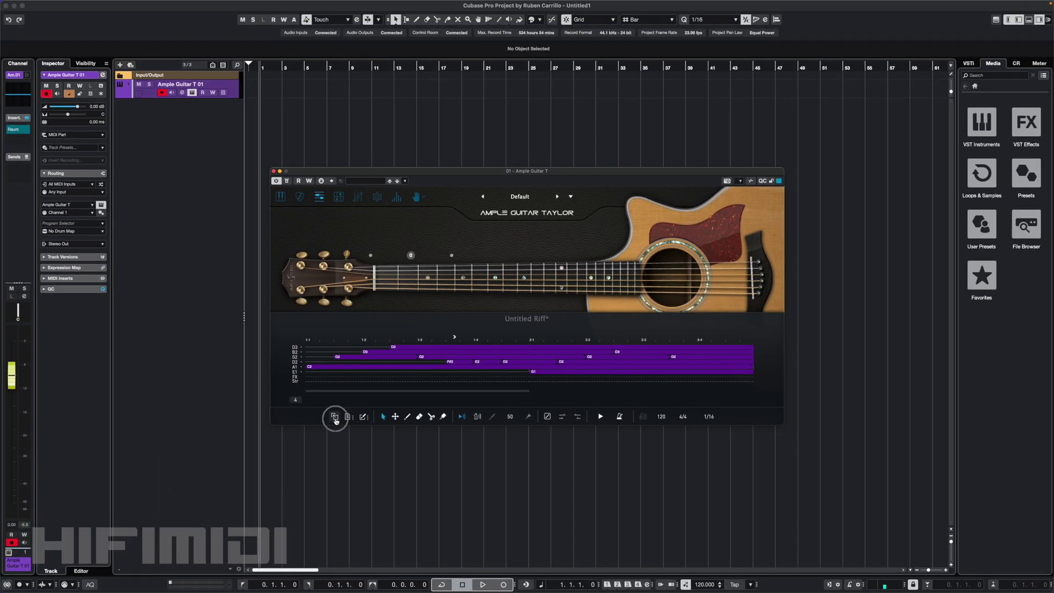
Step: Drop the riff as a MIDI part on Ample Guitar T 01, then close the Raum reverb window
{"action": "left_click_drag", "start_coordinate": [335, 420], "coordinate": [262, 80]}
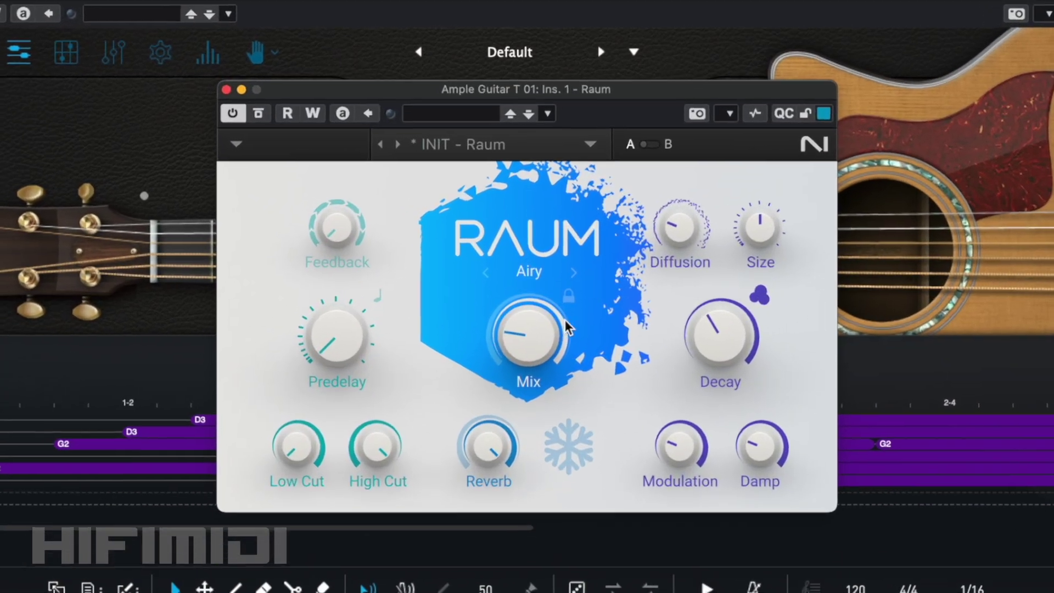
{"action": "mouse_move", "coordinate": [536, 344]}
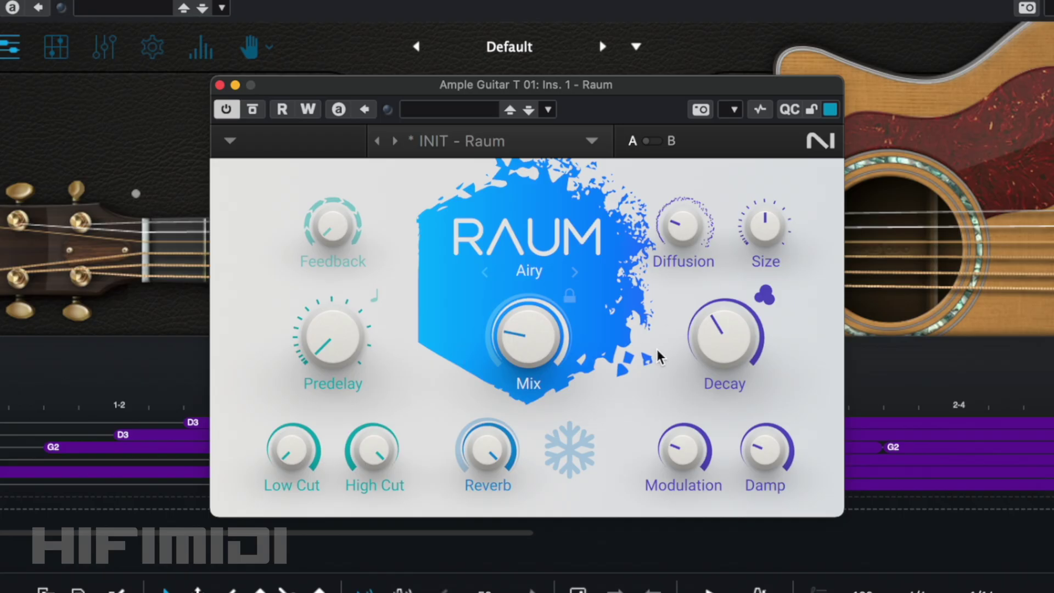
{"action": "mouse_move", "coordinate": [749, 346]}
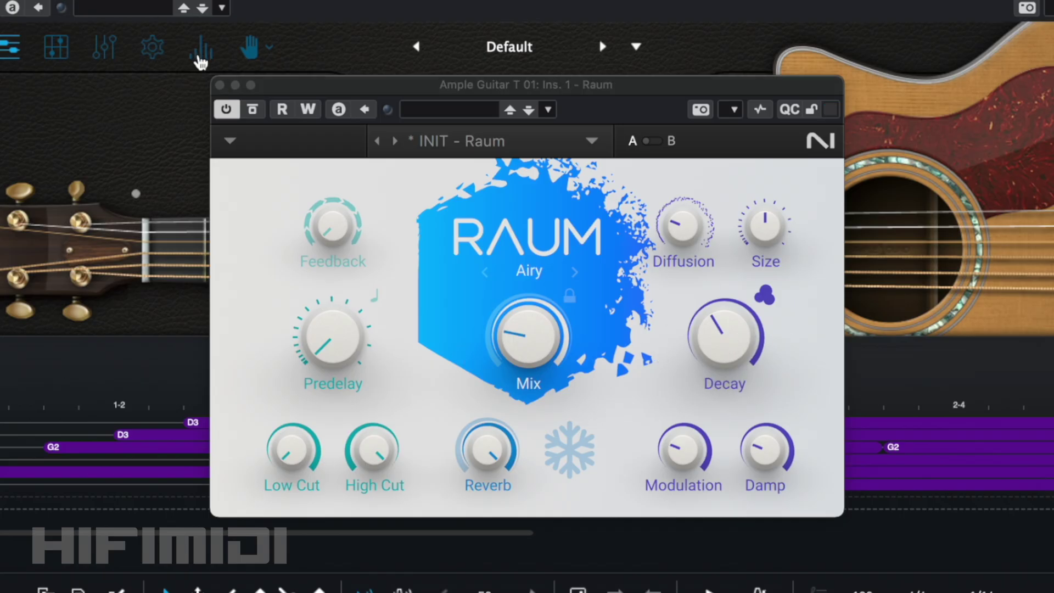
{"action": "left_click", "coordinate": [219, 85]}
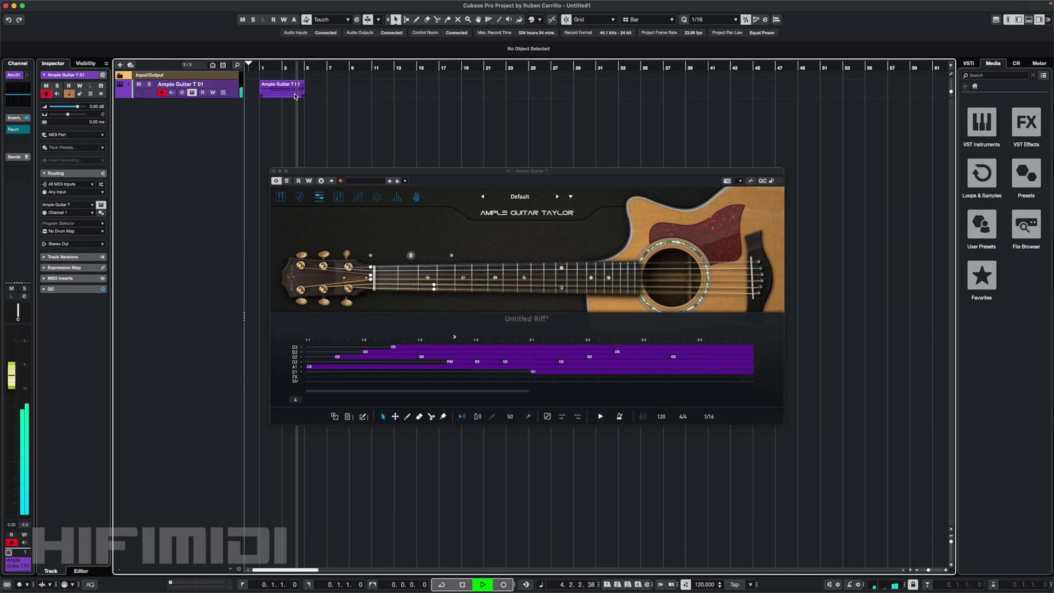
Step: Stop playback, turn the CAPO knob to 3, and play the riff from bar 1
{"action": "key", "text": "space"}
{"action": "left_click", "coordinate": [281, 197]}
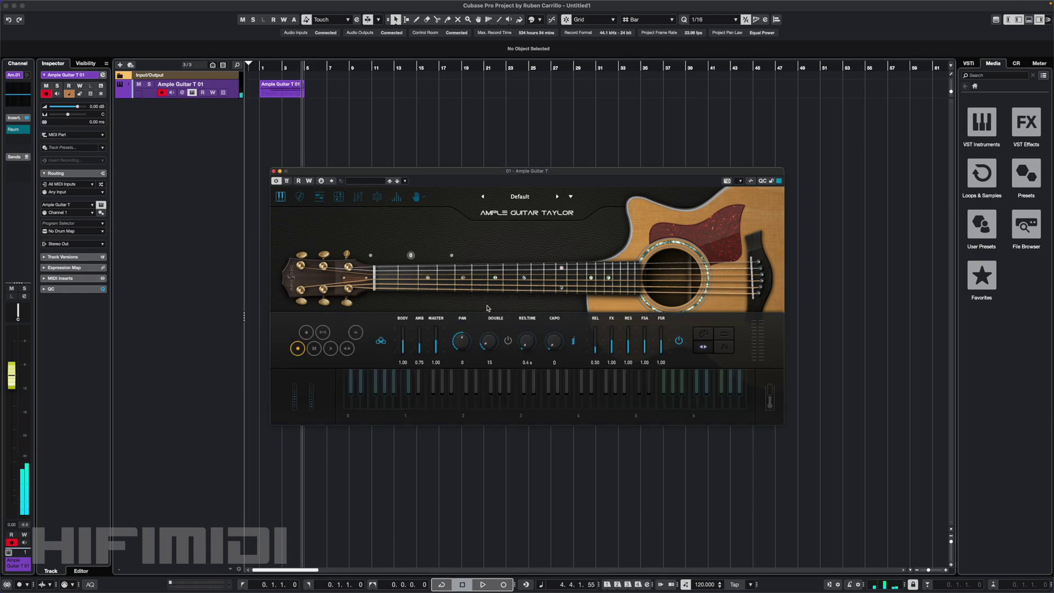
{"action": "scroll", "coordinate": [553, 341], "scroll_direction": "up", "scroll_amount": 2}
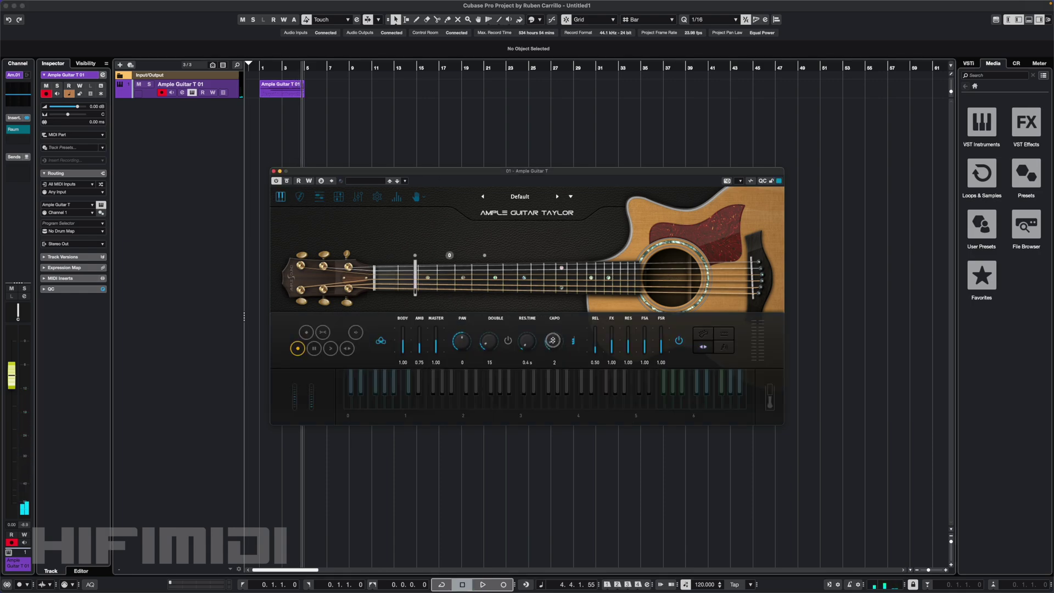
{"action": "scroll", "coordinate": [553, 340], "scroll_direction": "up", "scroll_amount": 1}
{"action": "left_click", "coordinate": [323, 119]}
{"action": "left_click", "coordinate": [259, 69]}
{"action": "key", "text": "space"}
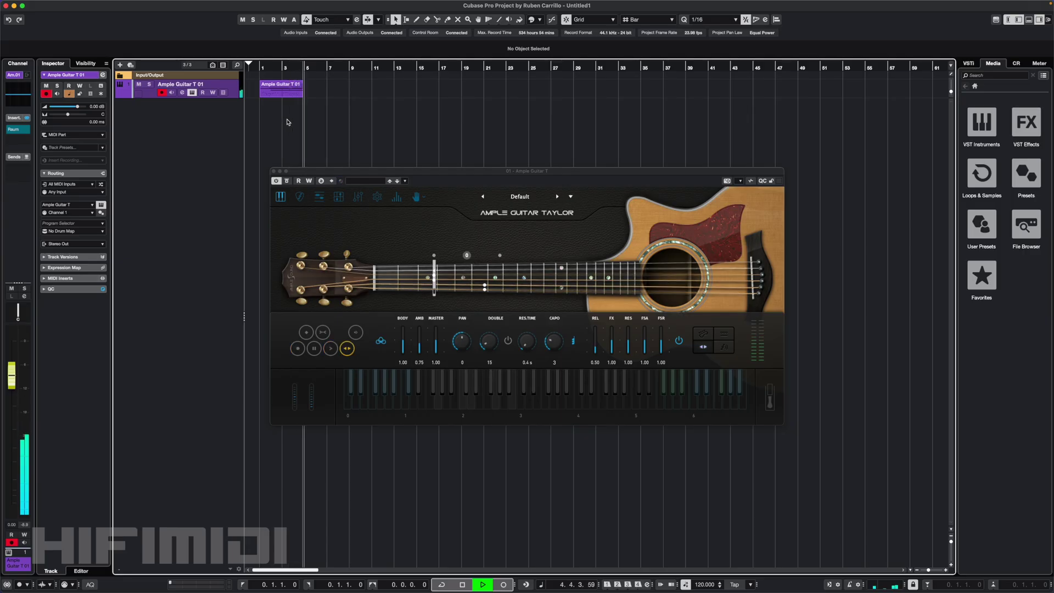
{"action": "key", "text": "space"}
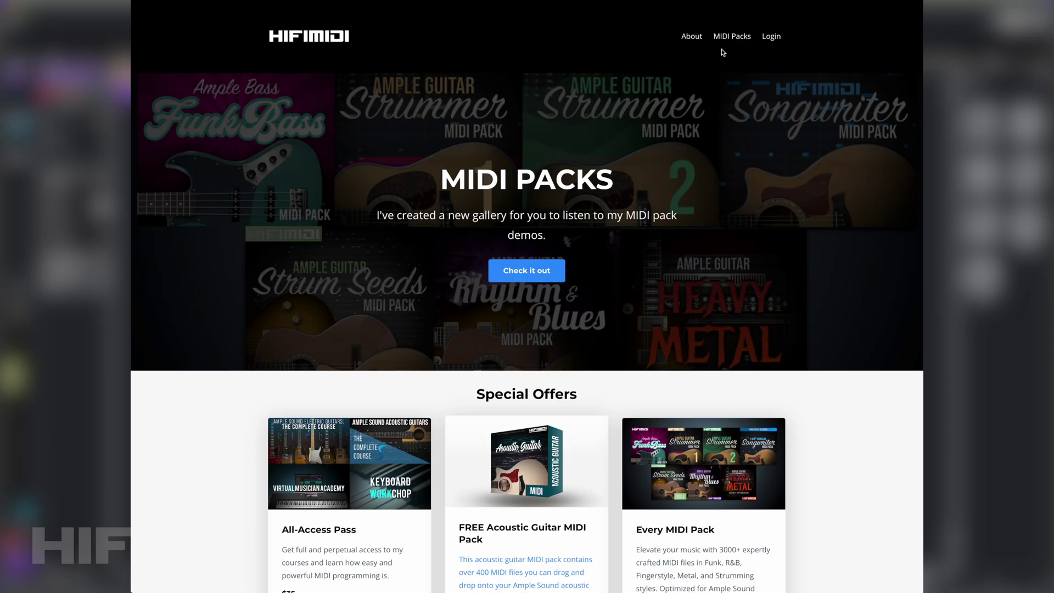
Step: Go to the HIFIMIDI MIDI Packs page and scroll through the pack grid
{"action": "left_click", "coordinate": [725, 39]}
{"action": "scroll", "coordinate": [708, 170], "scroll_direction": "down", "scroll_amount": 3}
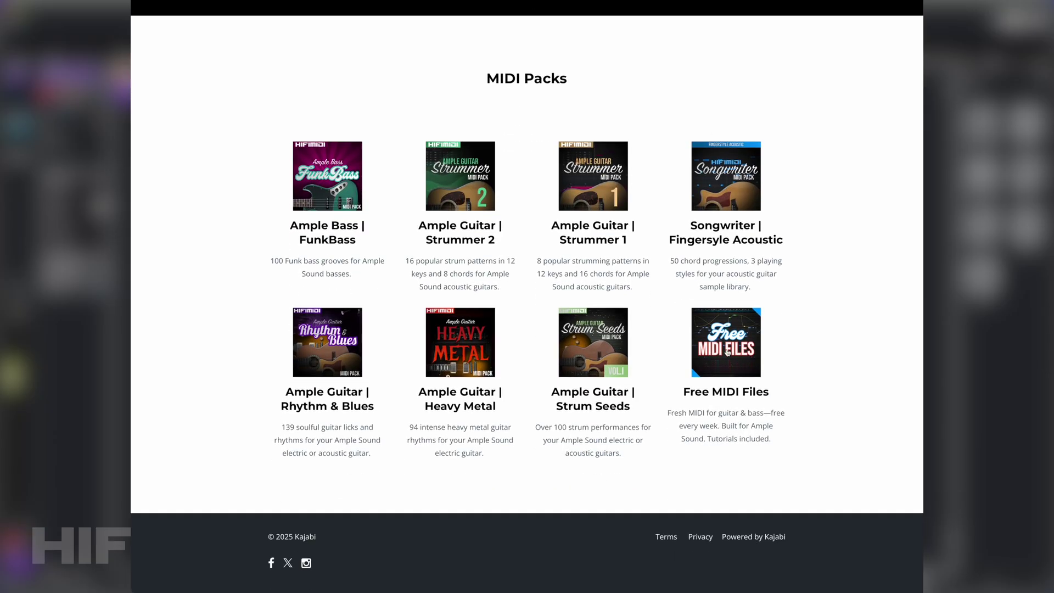